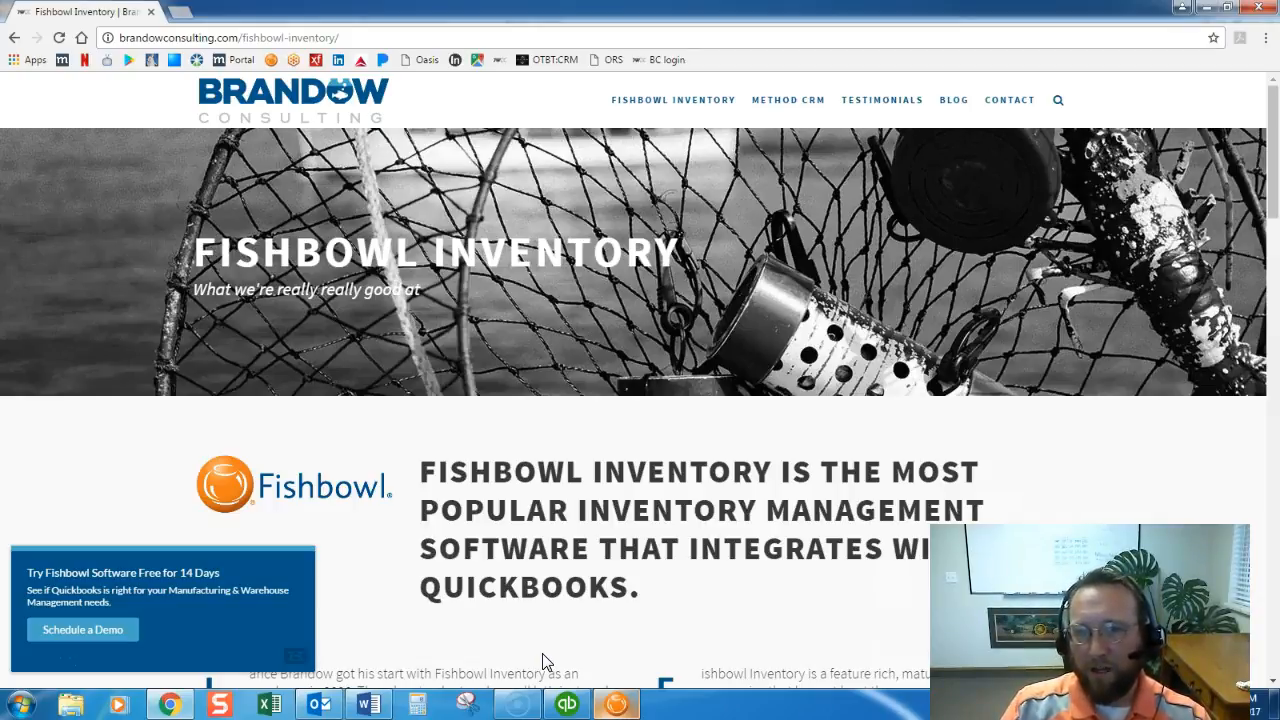
# - Switch to Fishbowl, open location 1.C.1.A in the Location module, and turn off its Pickable option
pyautogui.click(616, 704)
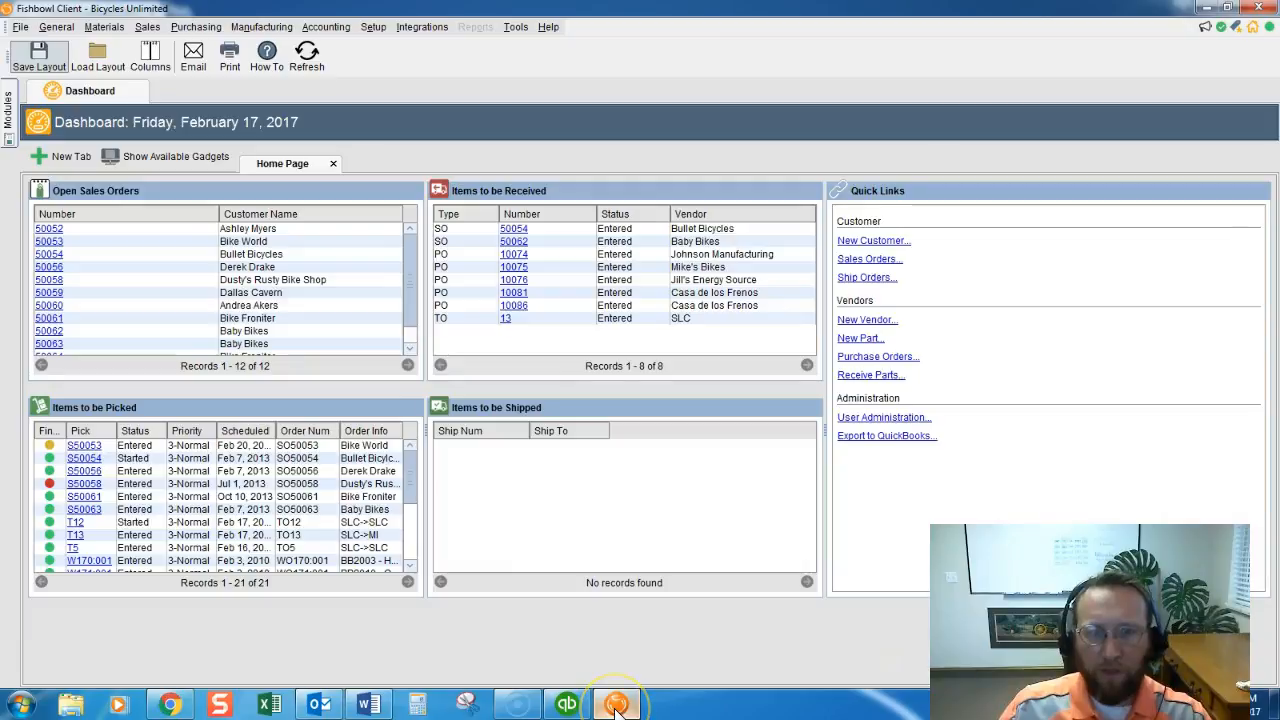
pyautogui.click(372, 27)
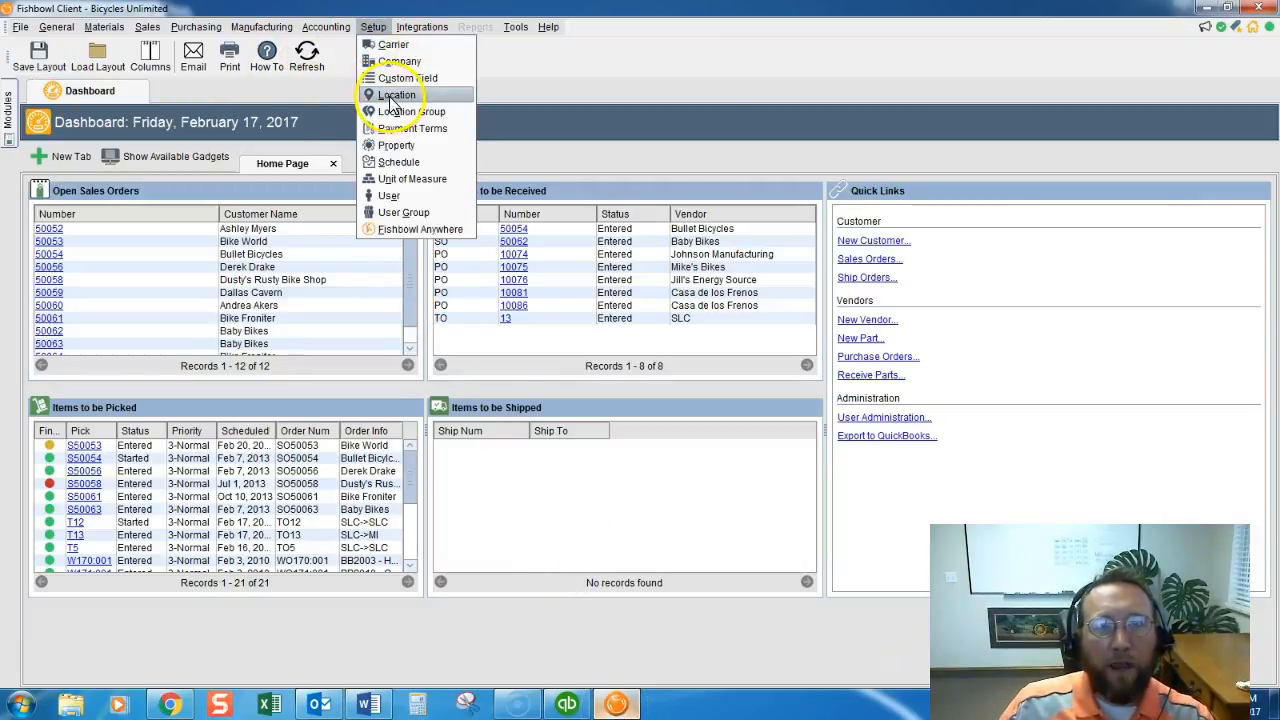
pyautogui.click(393, 94)
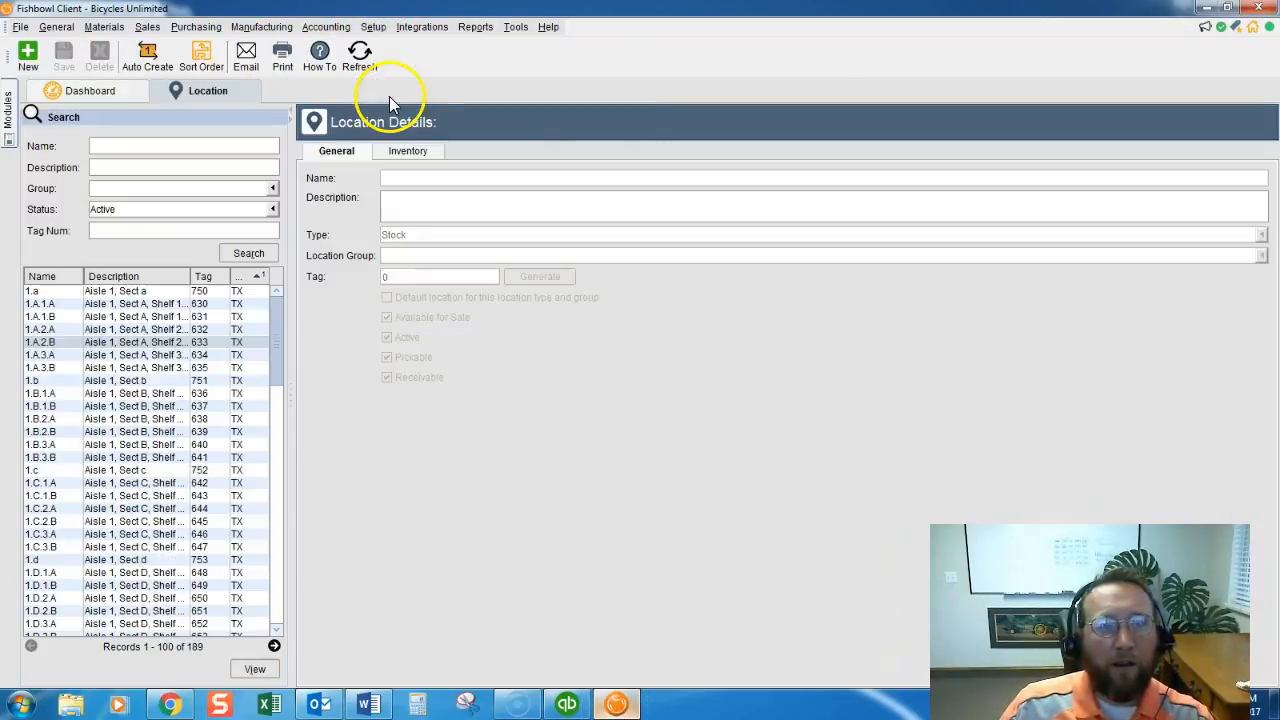
pyautogui.click(129, 486)
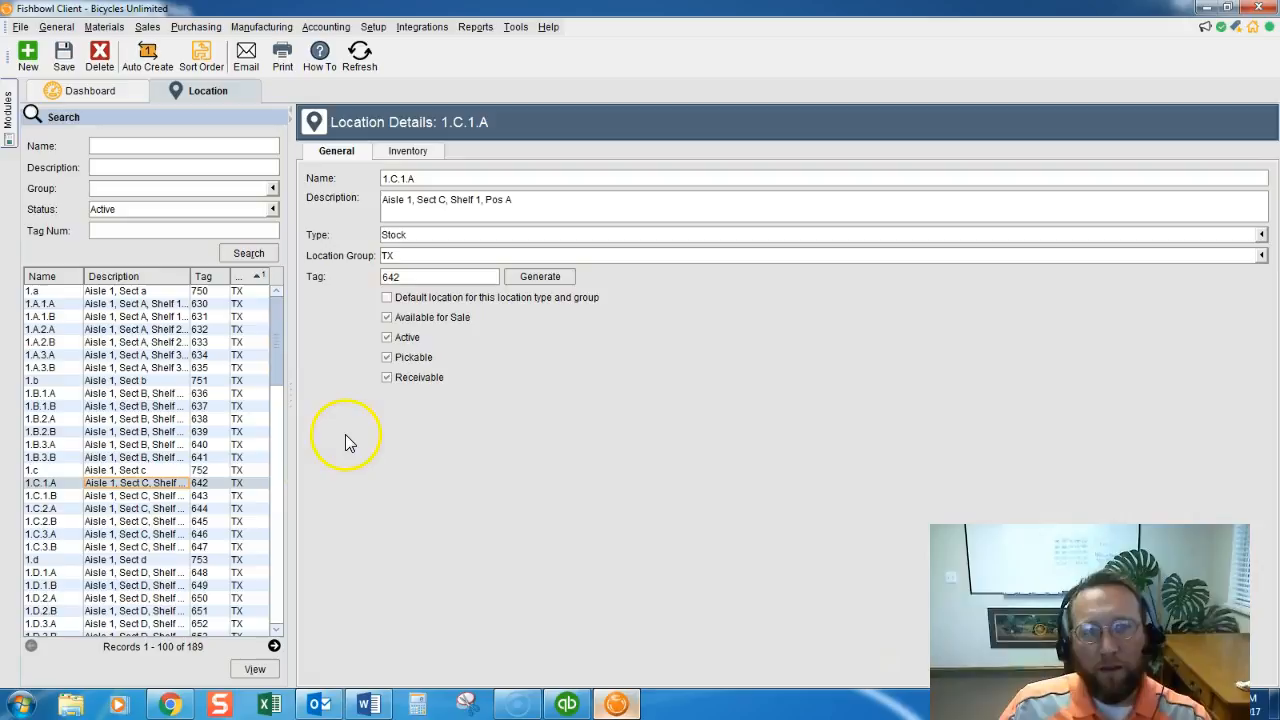
pyautogui.click(387, 358)
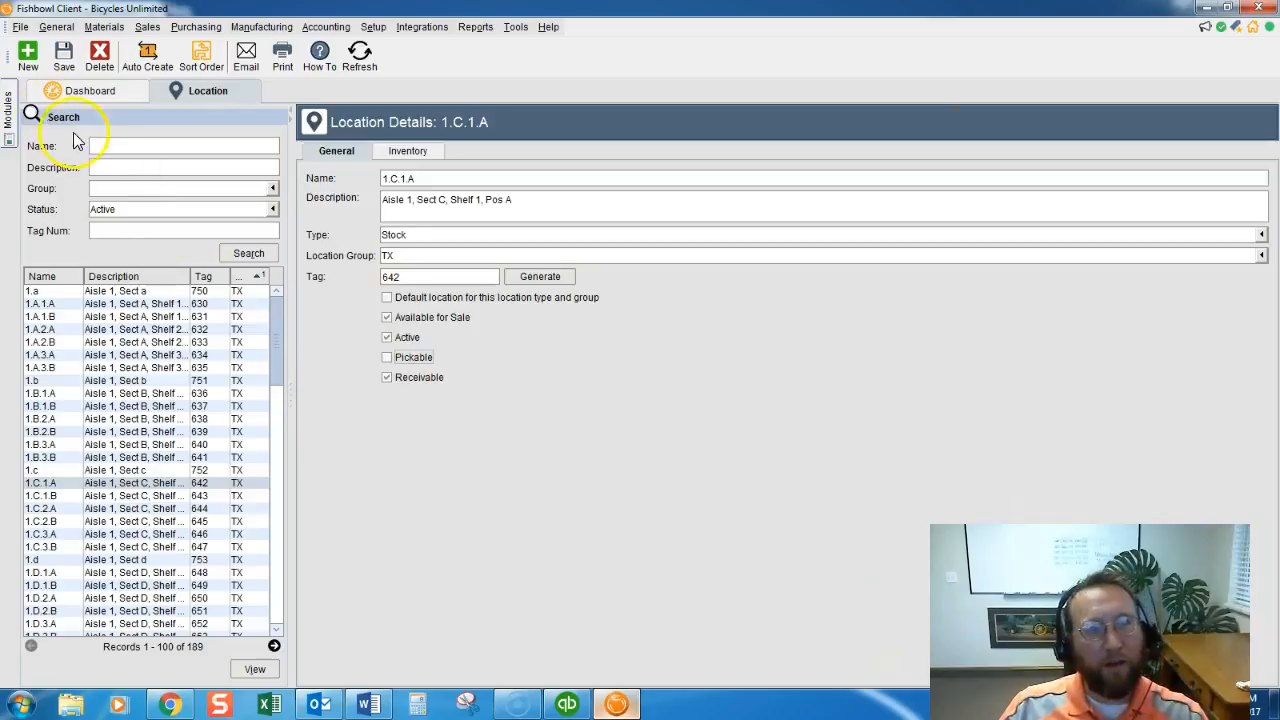
# - Start a data export and choose Locations as the export type
pyautogui.click(20, 27)
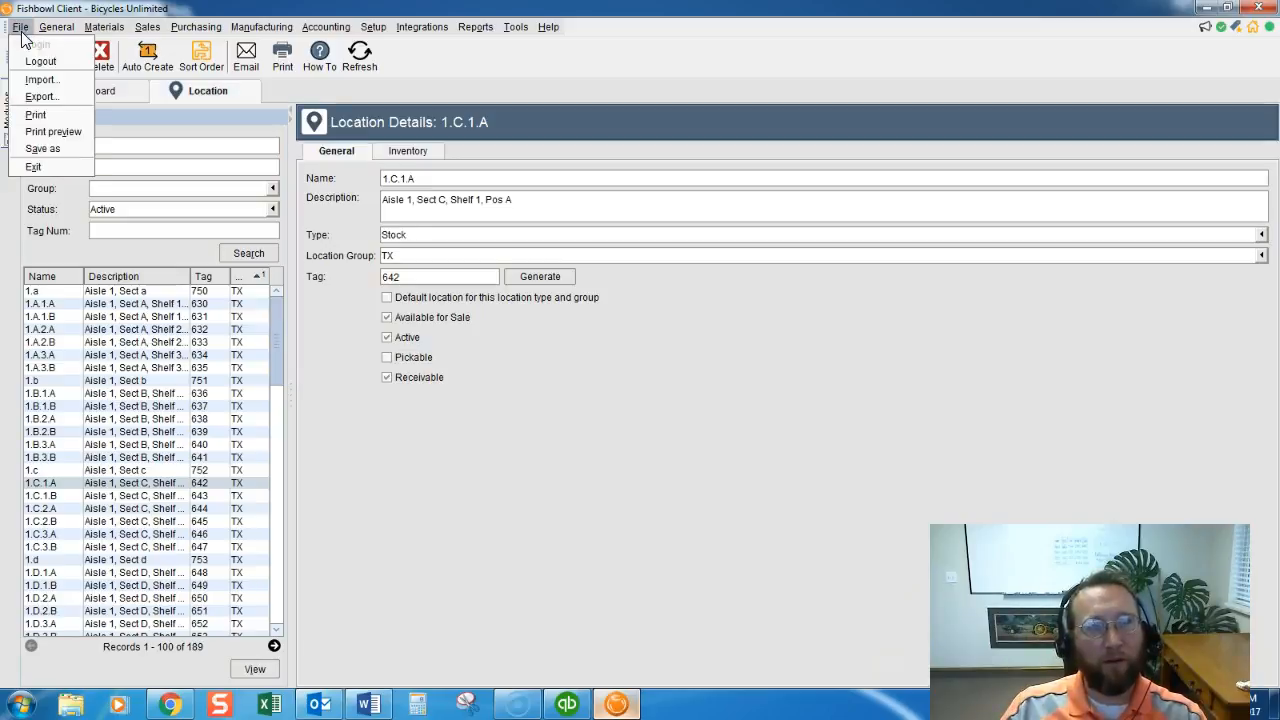
pyautogui.click(40, 98)
pyautogui.click(574, 311)
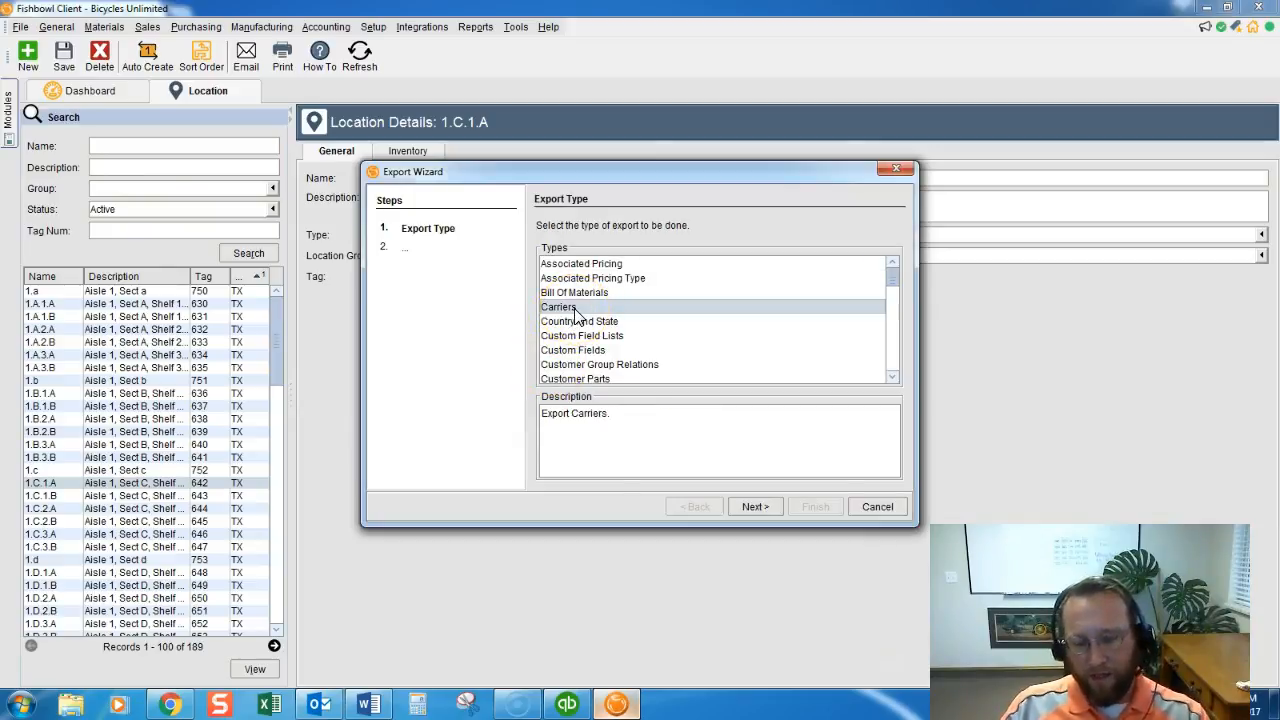
pyautogui.write('l')
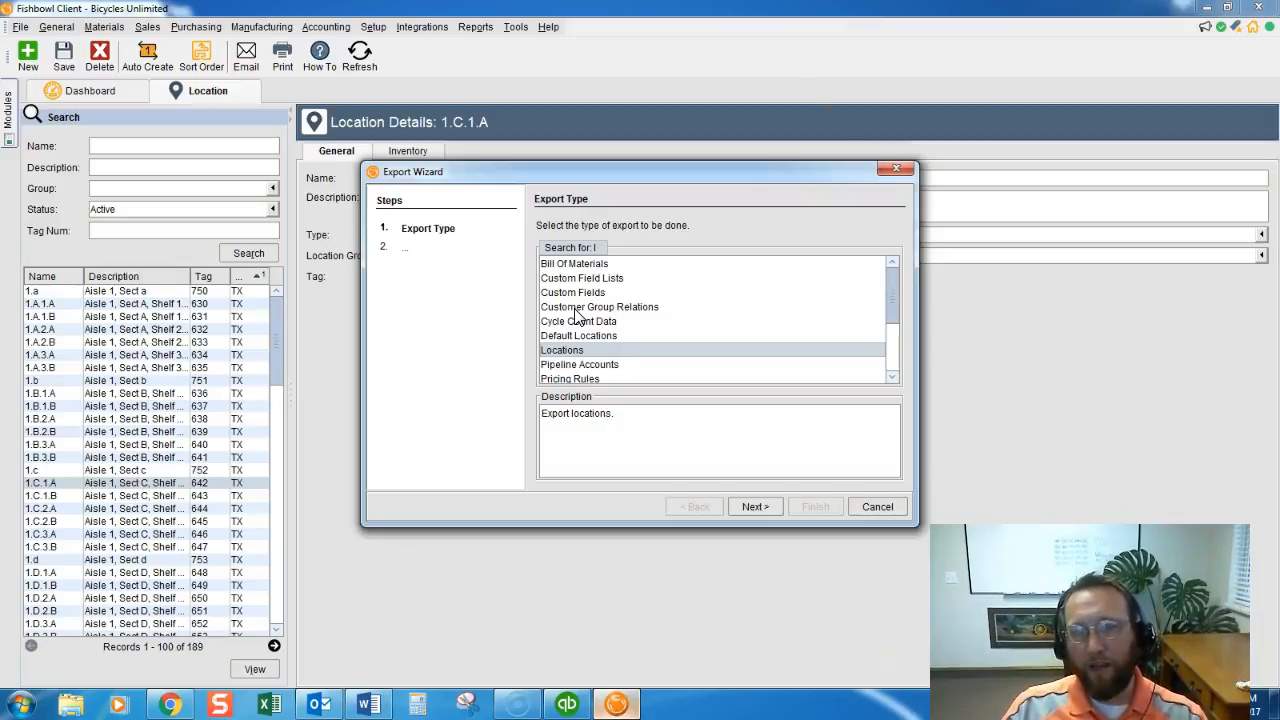
pyautogui.write('o')
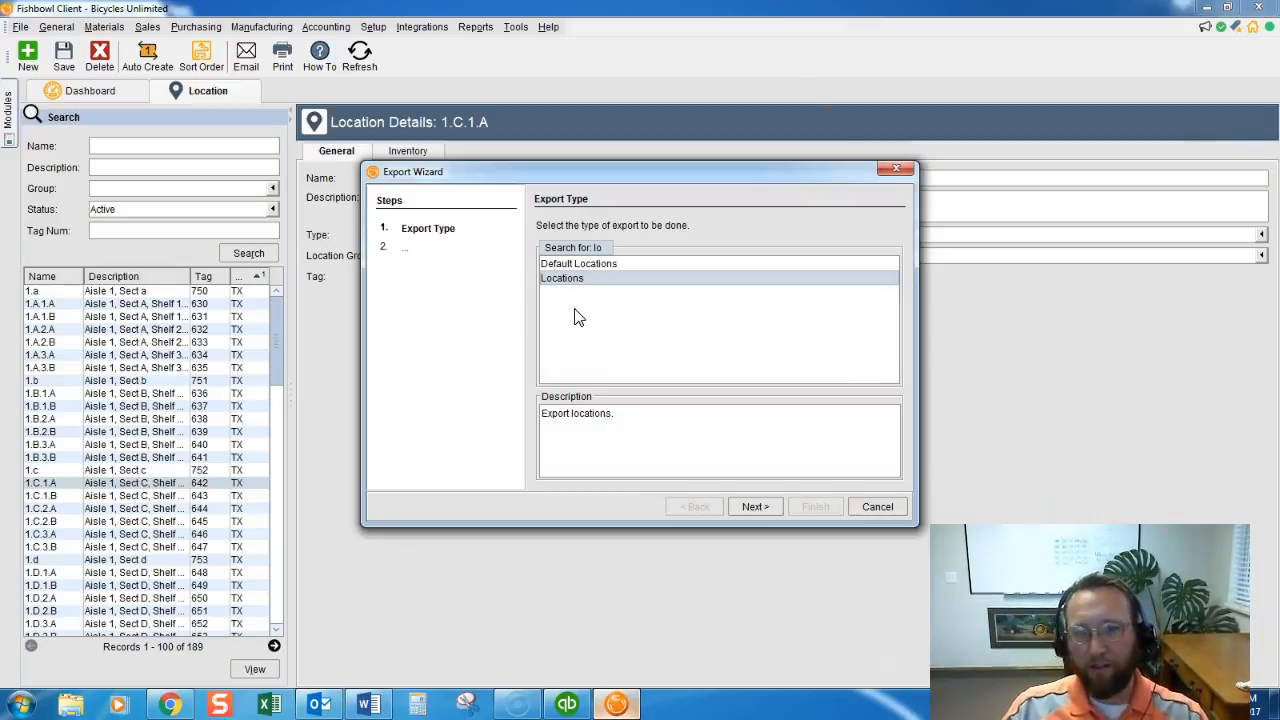
pyautogui.click(567, 282)
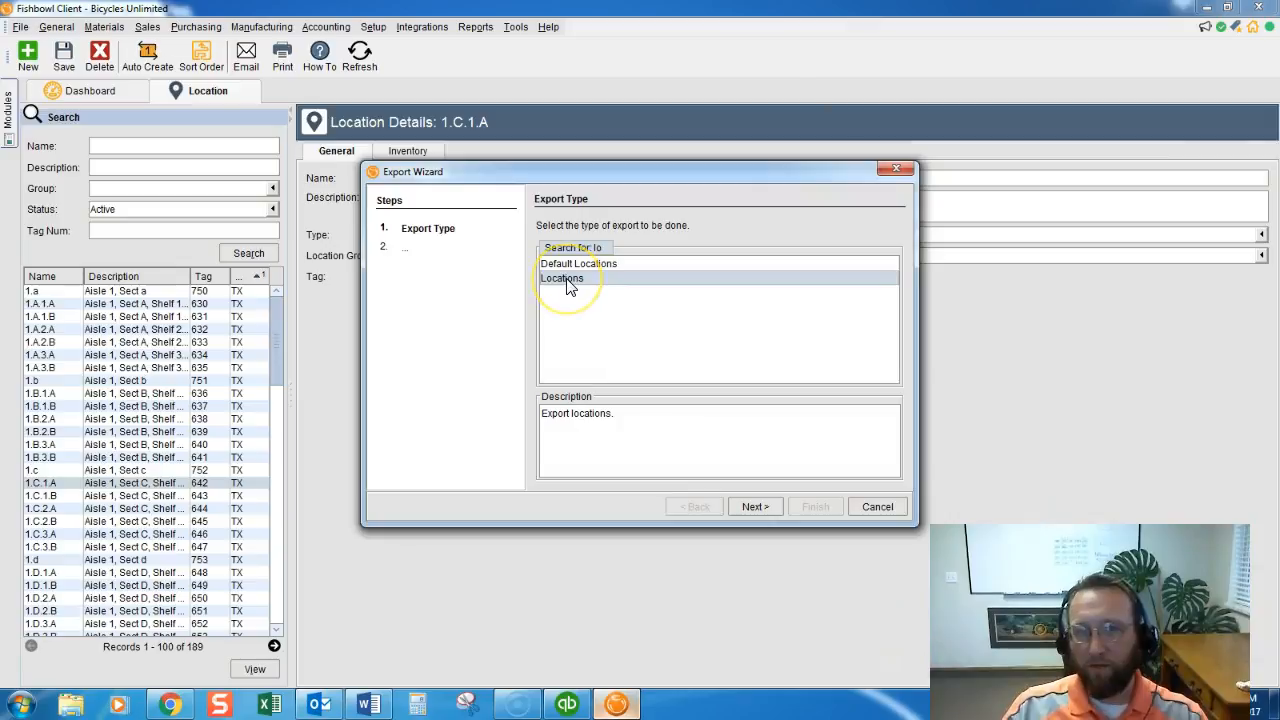
pyautogui.click(648, 336)
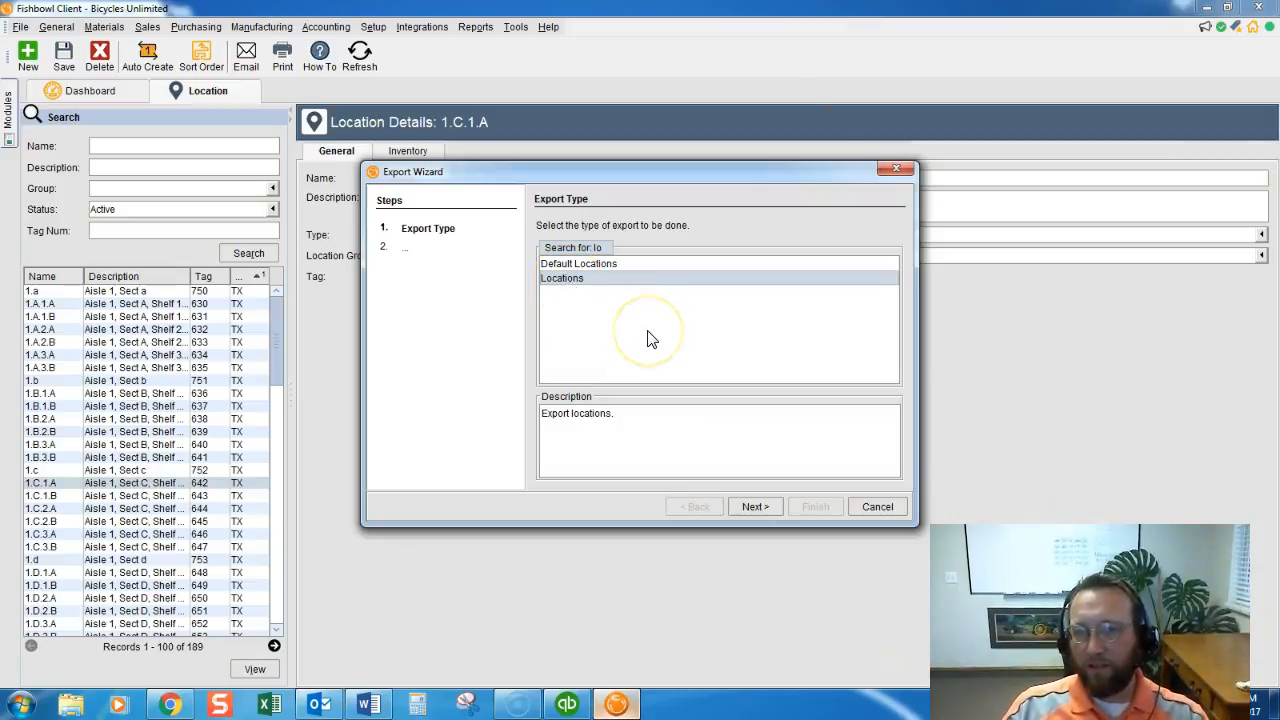
pyautogui.click(672, 340)
pyautogui.click(753, 507)
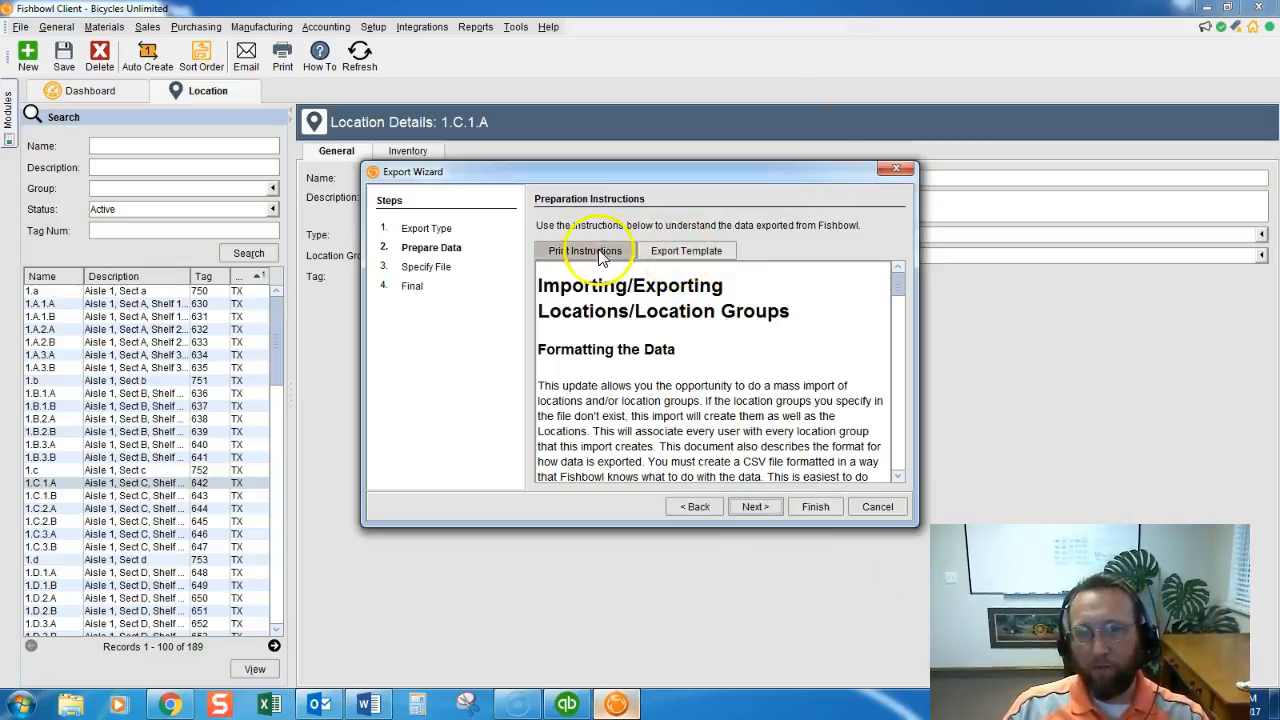
# - Export the location data to Locations.csv on the Desktop
pyautogui.click(755, 507)
pyautogui.click(808, 255)
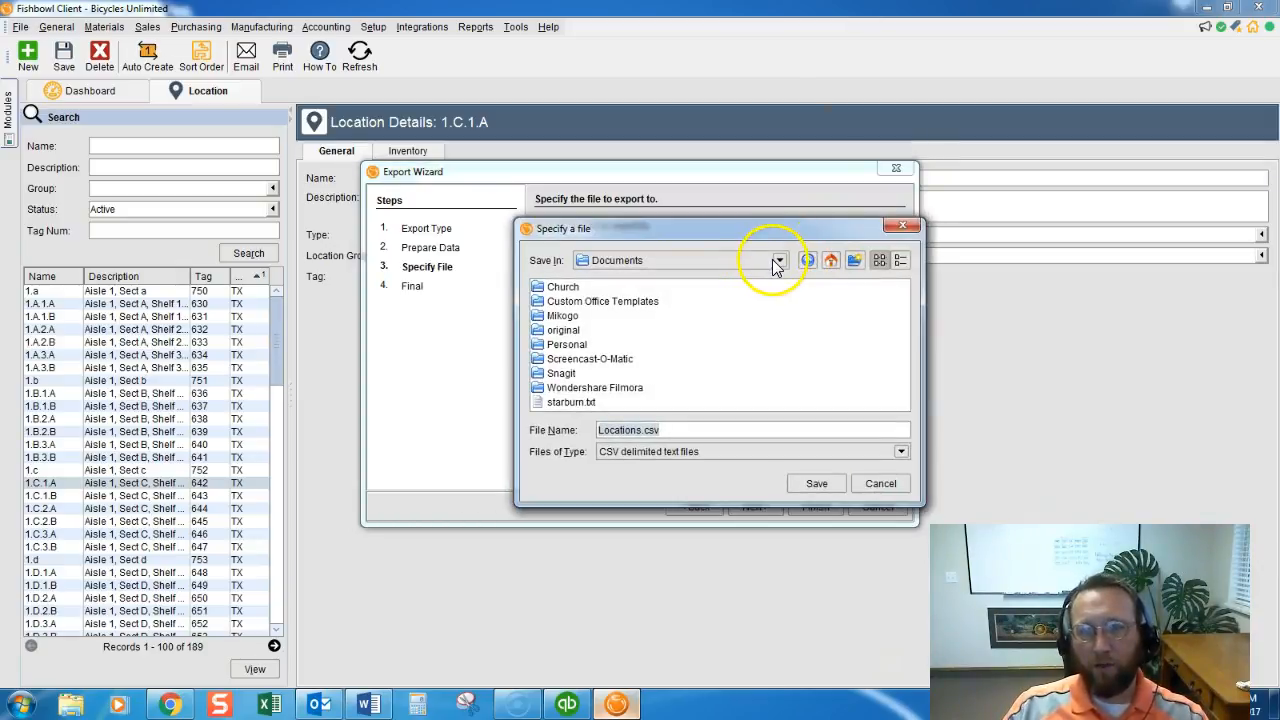
pyautogui.click(778, 260)
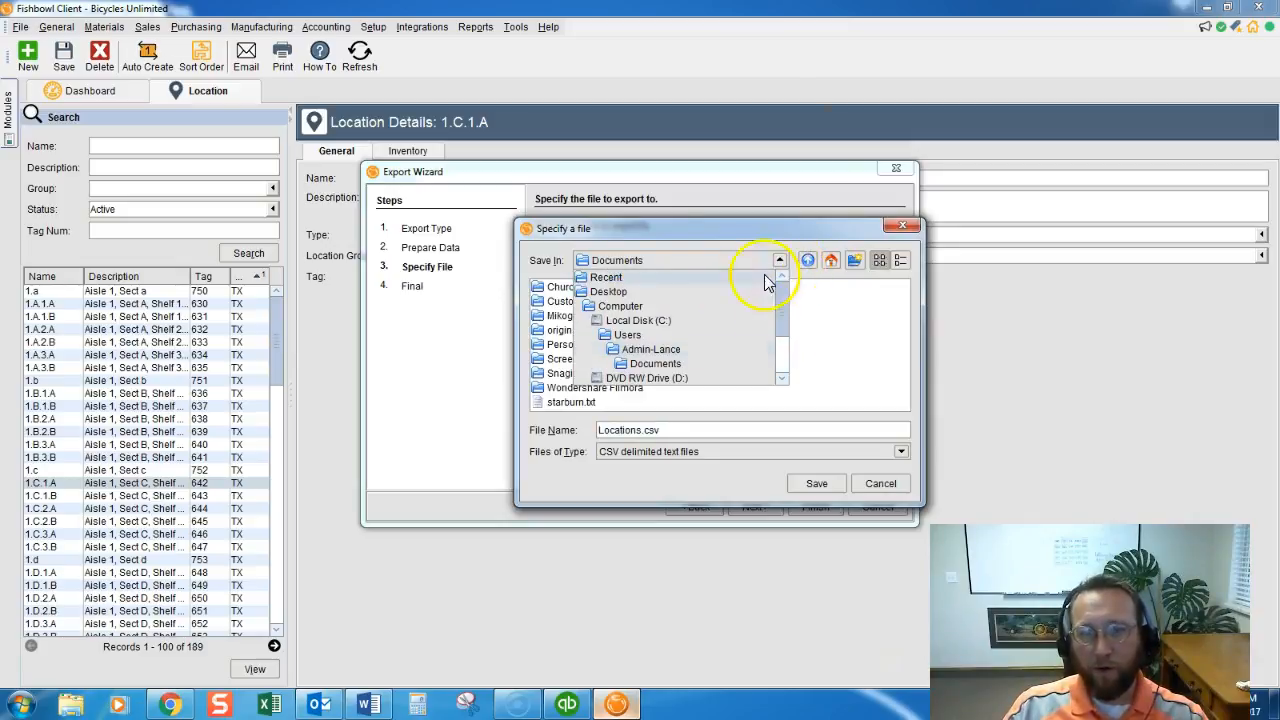
pyautogui.click(760, 292)
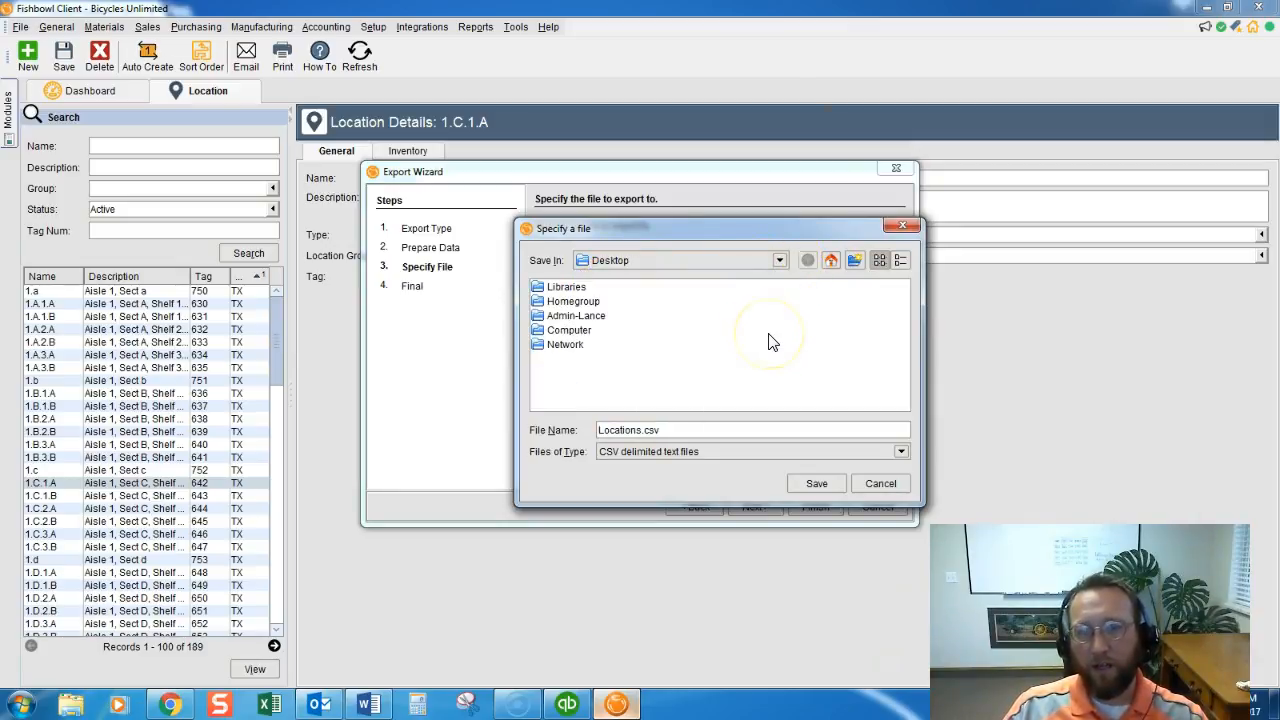
pyautogui.click(816, 483)
pyautogui.click(753, 519)
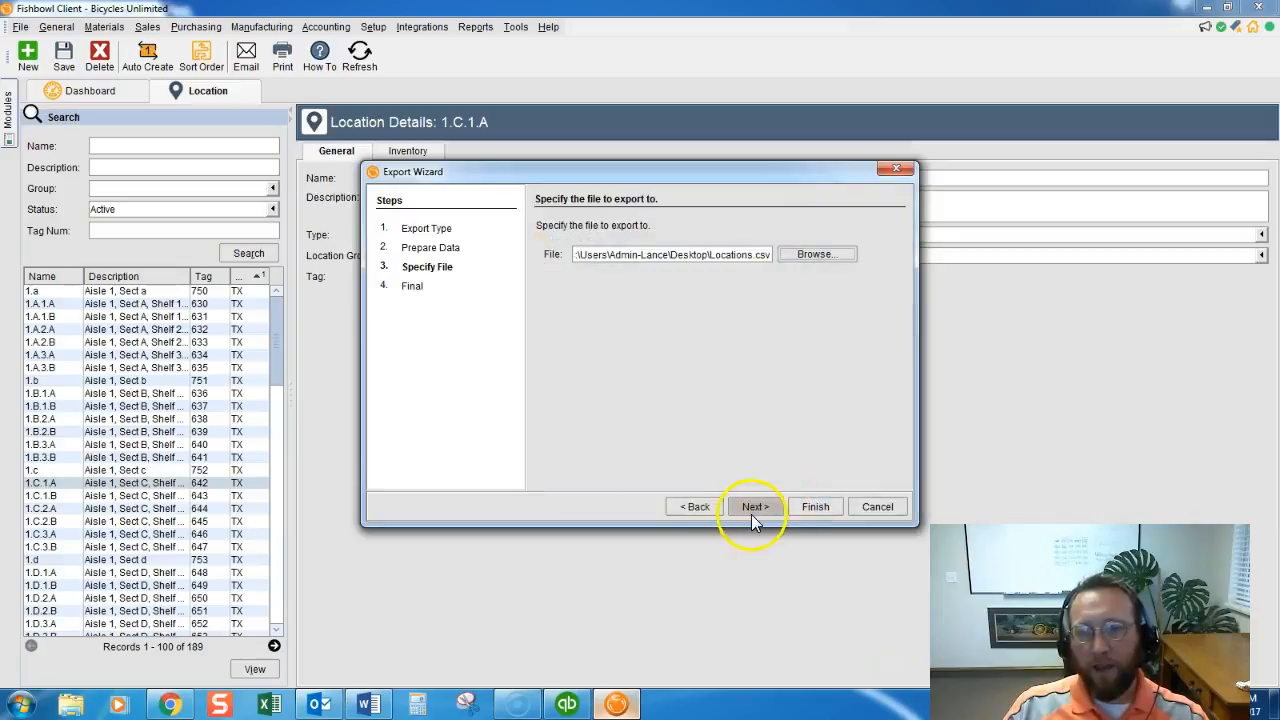
pyautogui.click(812, 510)
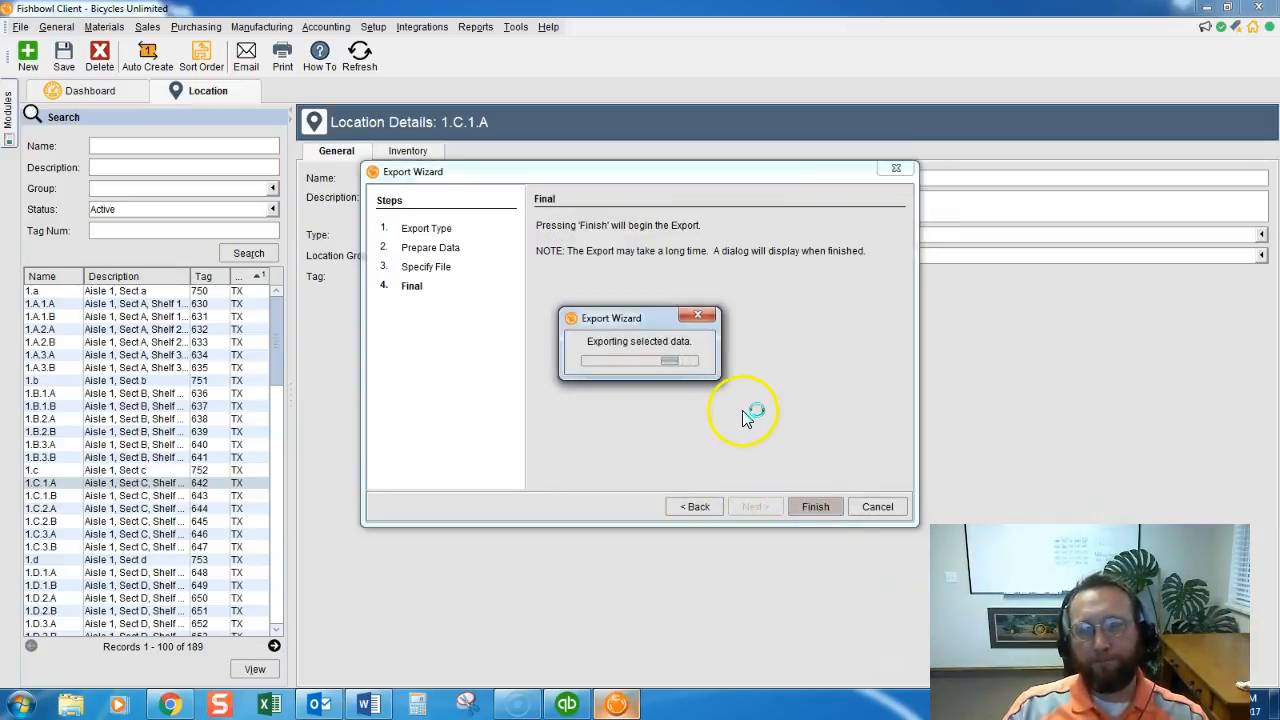
pyautogui.click(637, 370)
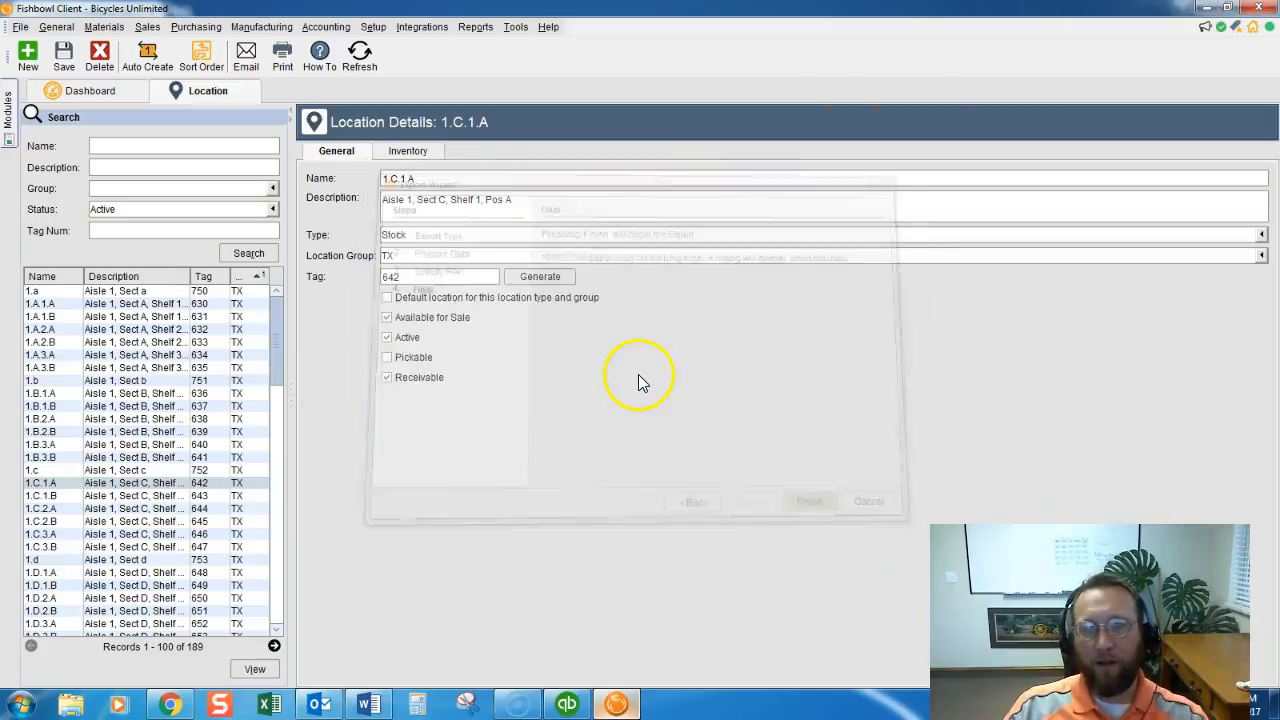
# - Open the exported Locations.csv from the desktop in Excel and maximize its window
pyautogui.click(1206, 12)
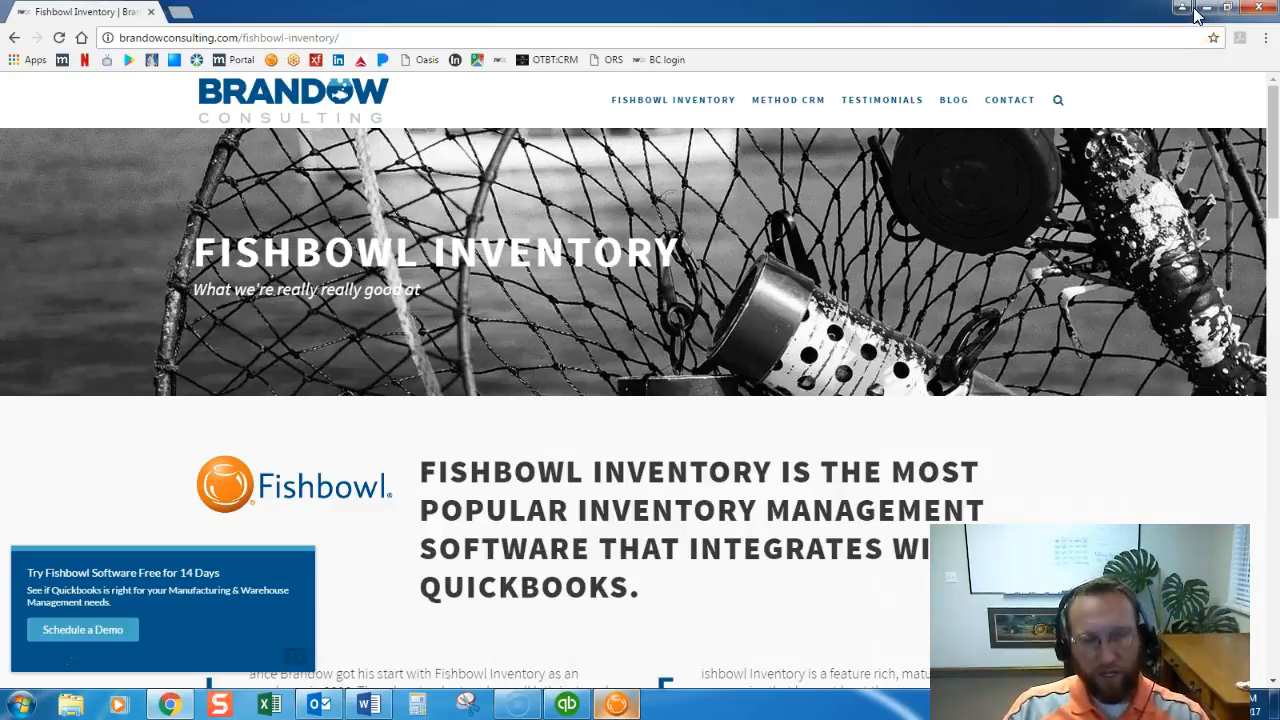
pyautogui.click(1200, 10)
pyautogui.click(157, 356)
pyautogui.doubleClick(155, 362)
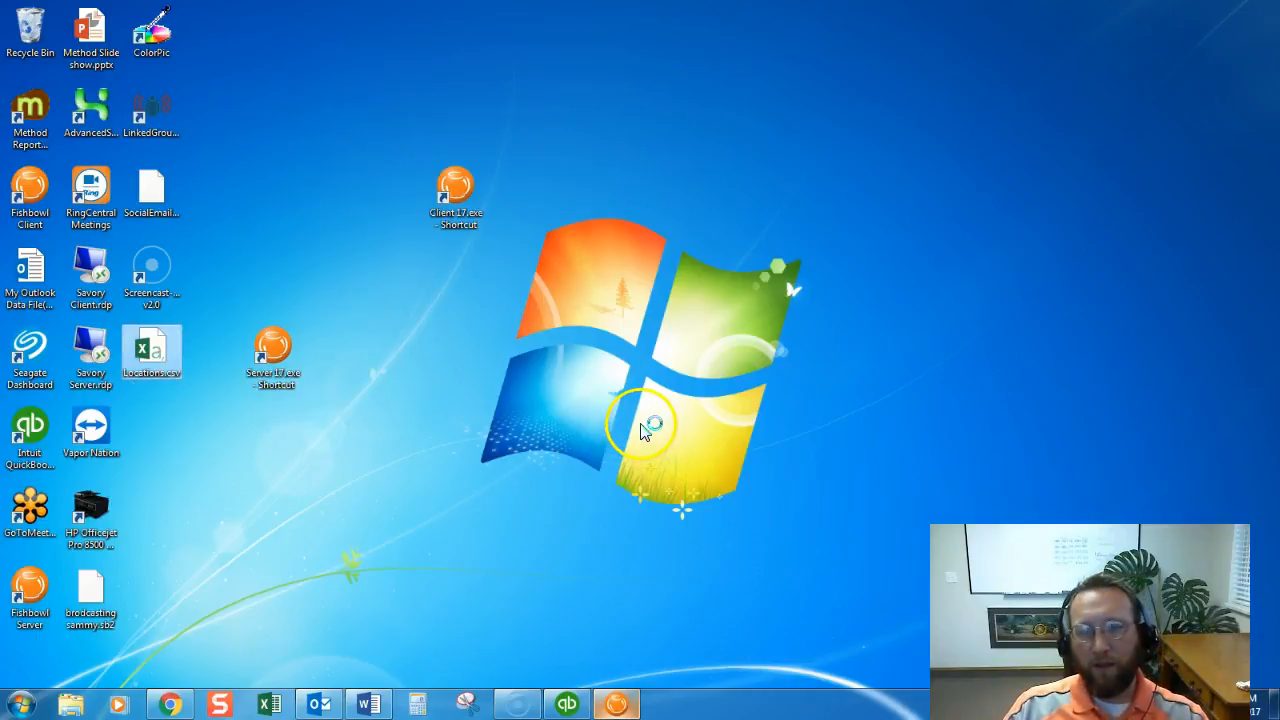
pyautogui.click(643, 432)
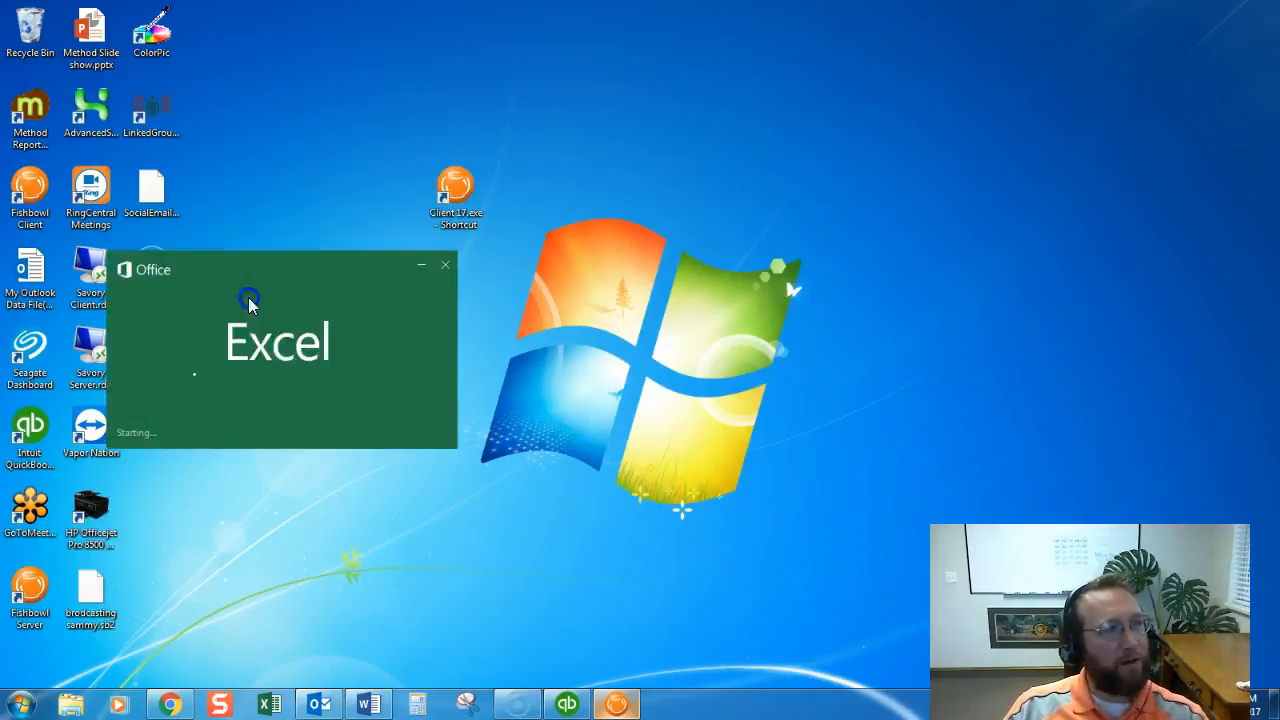
pyautogui.moveTo(250, 299); pyautogui.dragTo(633, 258)
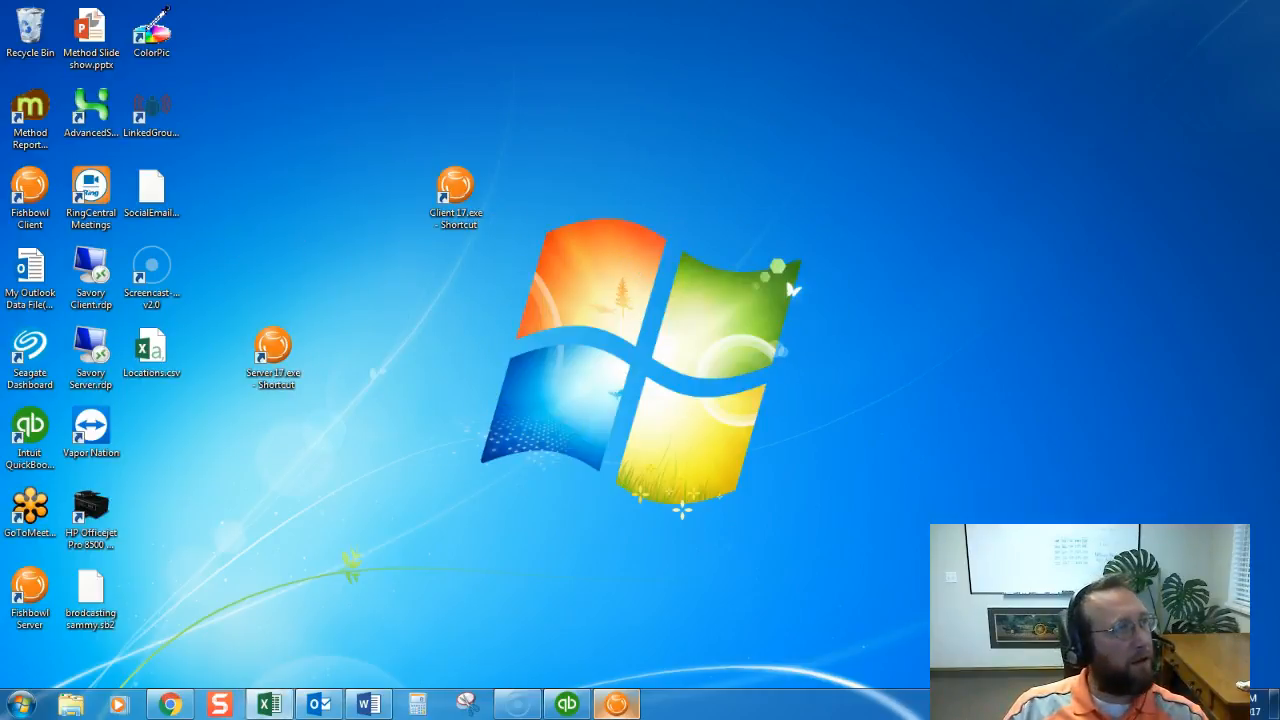
pyautogui.moveTo(0, 15); pyautogui.dragTo(387, 20)
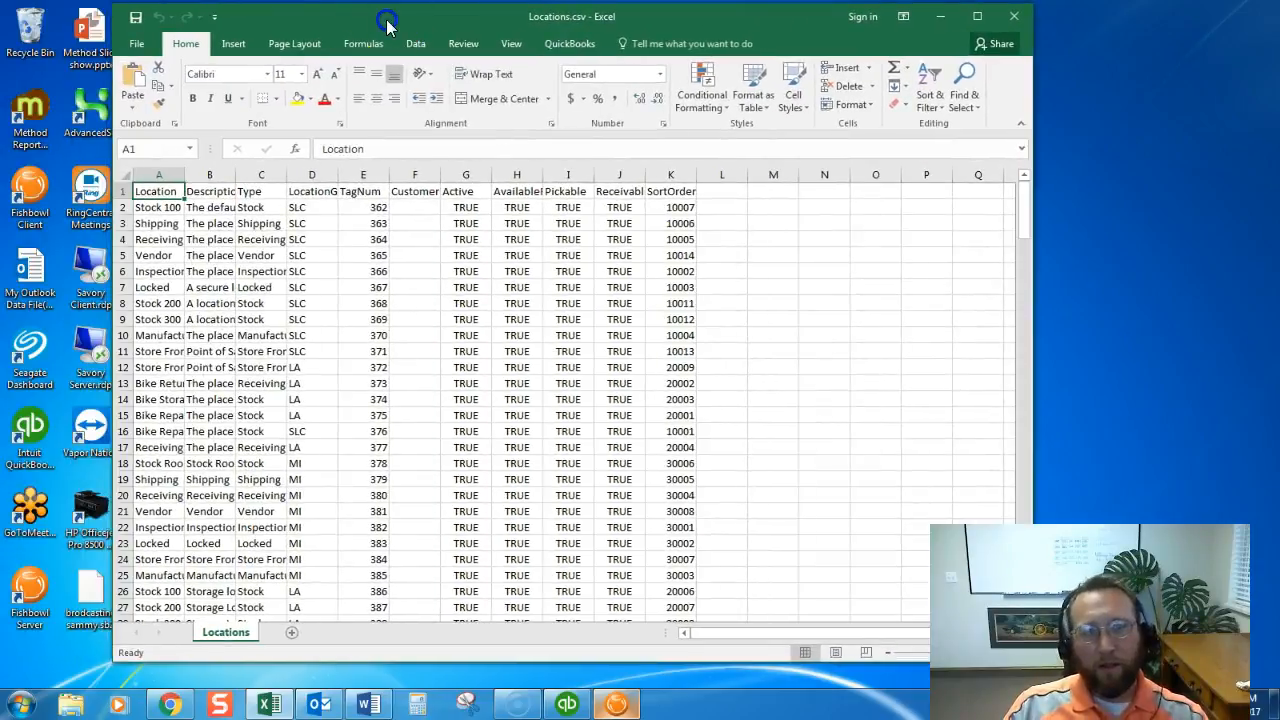
pyautogui.click(977, 16)
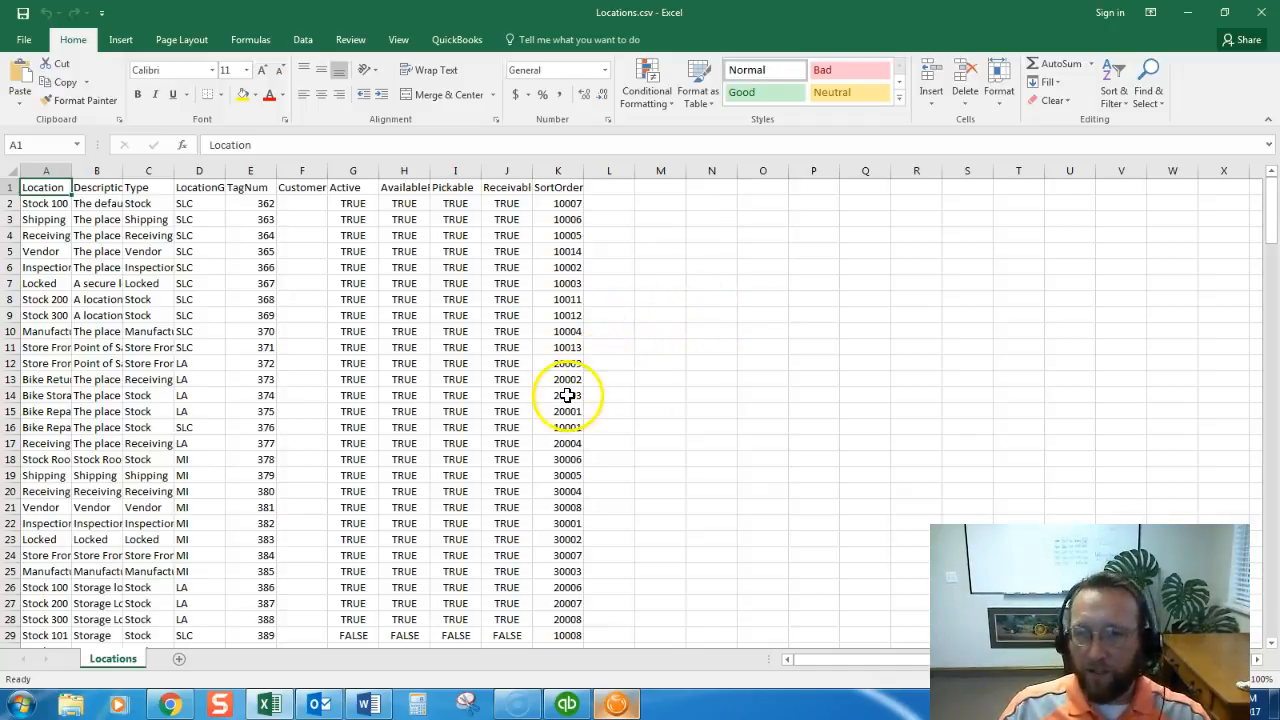
# - Add filters to the header row of the whole Locations sheet
pyautogui.click(10, 171)
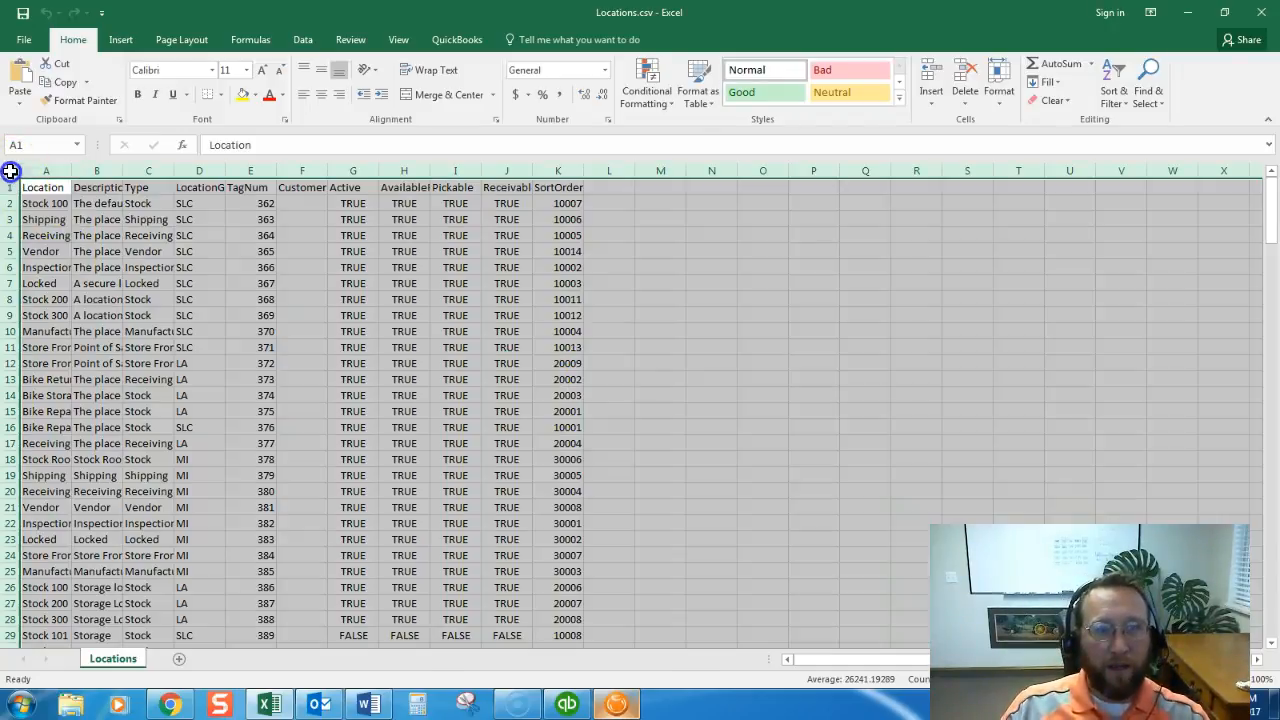
pyautogui.click(300, 40)
pyautogui.click(556, 82)
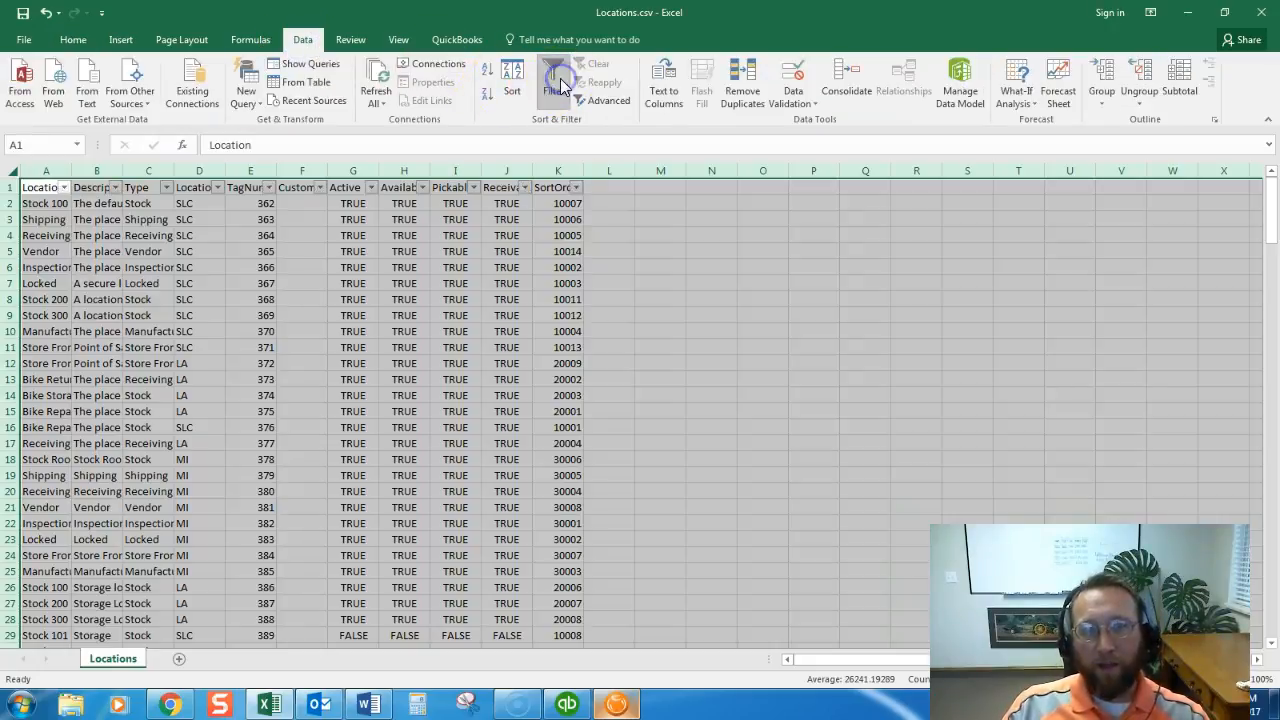
pyautogui.click(252, 381)
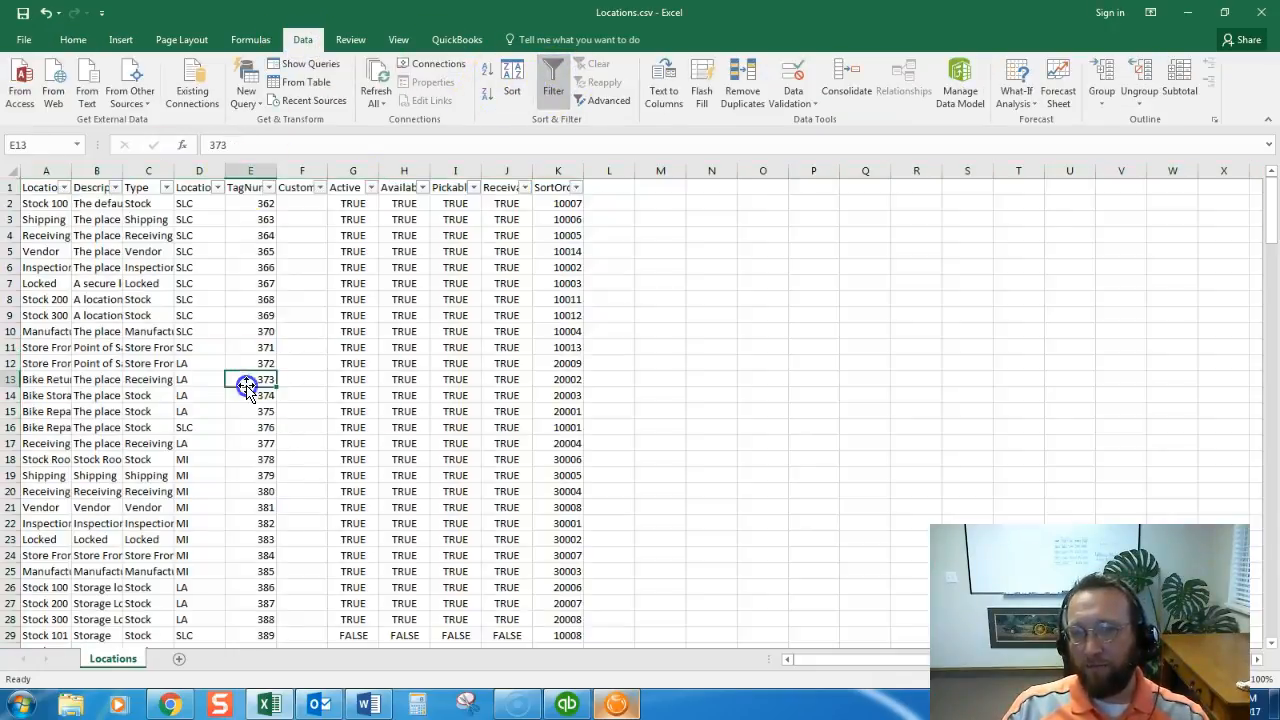
# - Freeze the header row and the Location column by freezing panes at cell B2
pyautogui.click(98, 204)
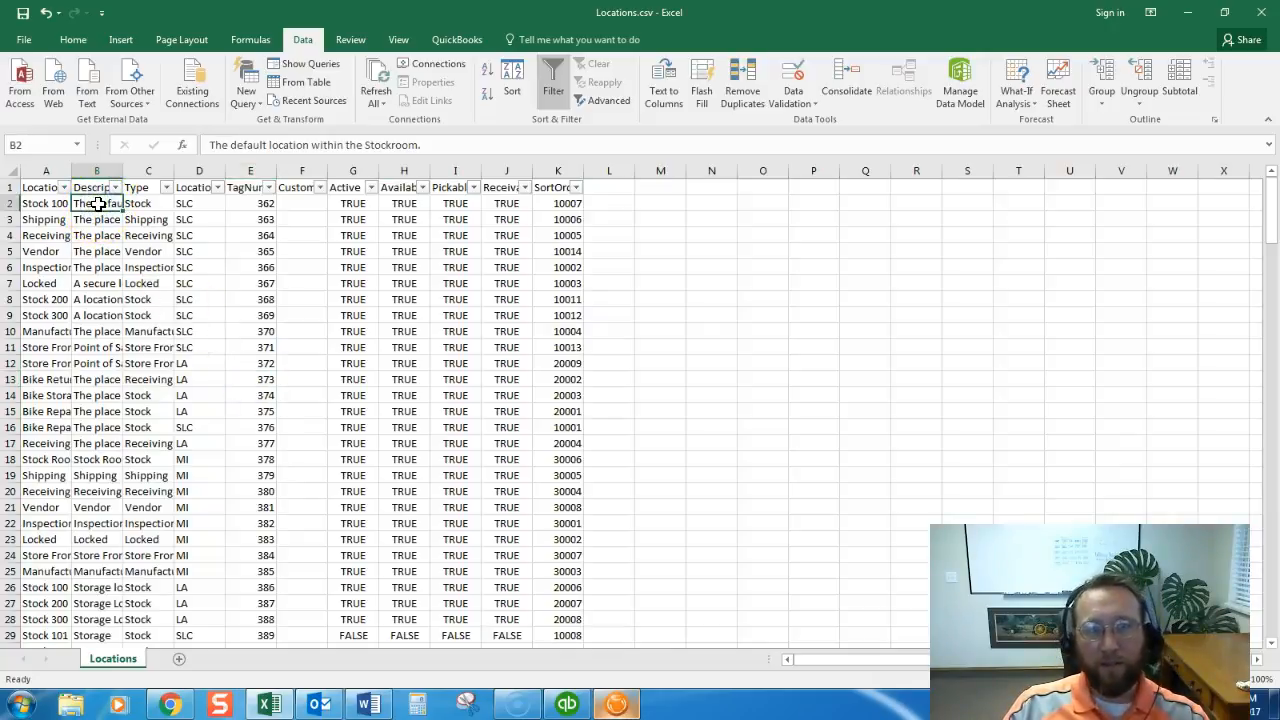
pyautogui.click(400, 40)
pyautogui.click(518, 80)
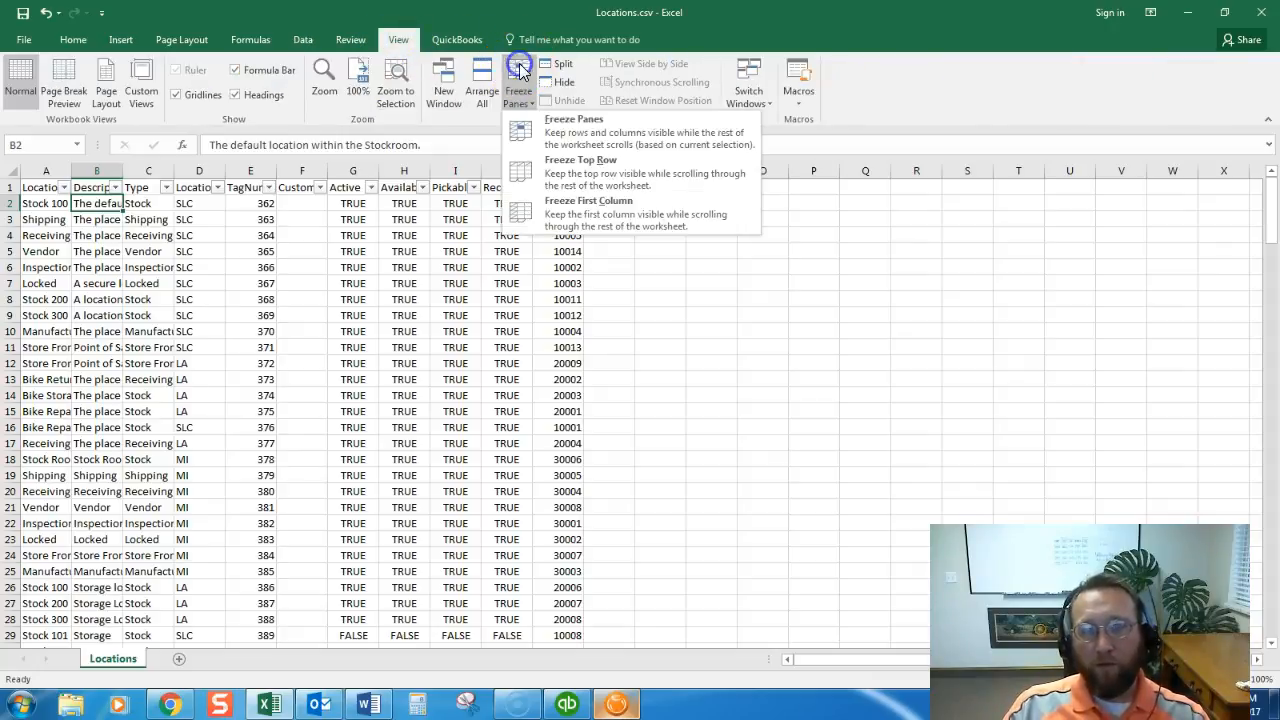
pyautogui.click(575, 138)
pyautogui.click(300, 361)
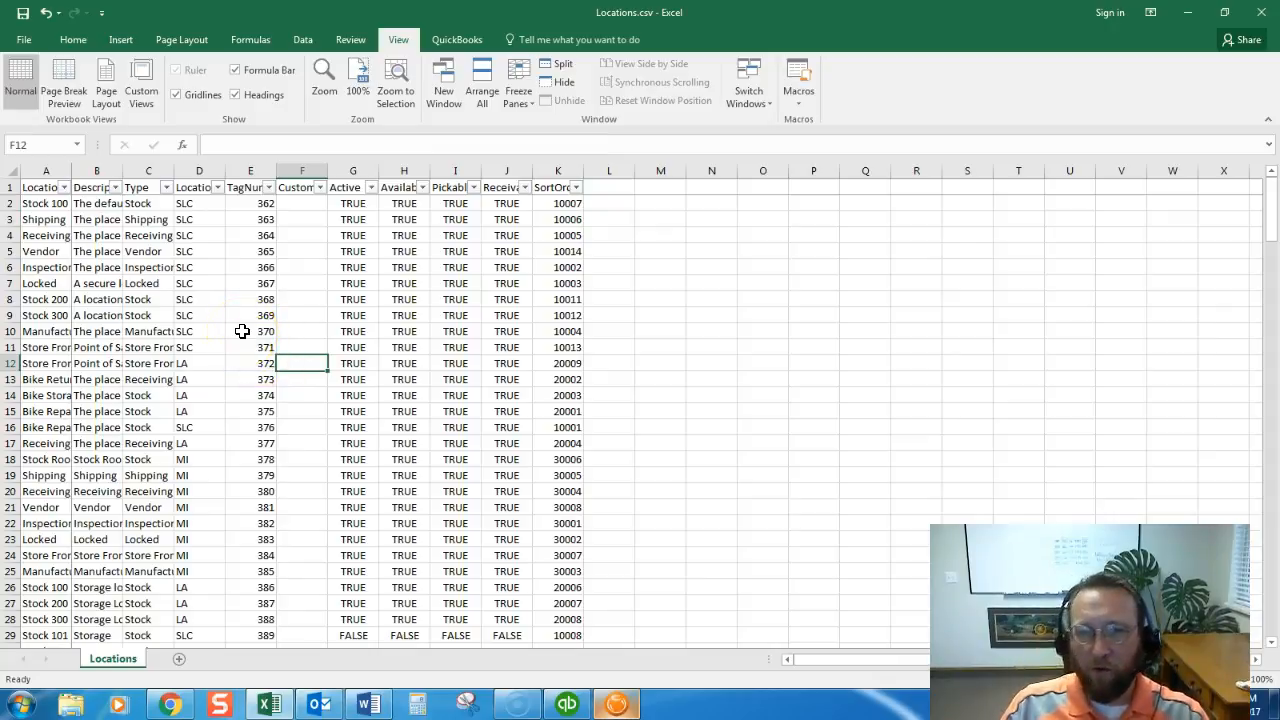
# - Fit columns A to K to their contents, and narrow the Description column so all columns fit in view
pyautogui.moveTo(47, 168); pyautogui.dragTo(577, 167)
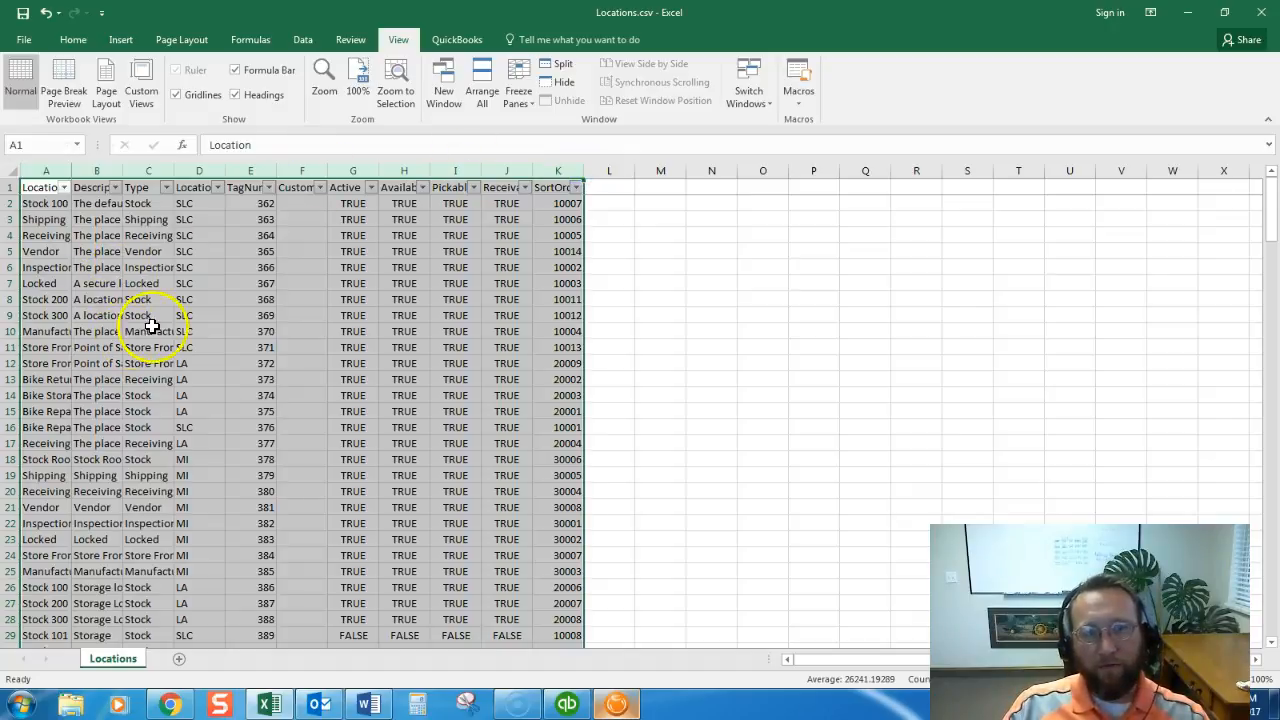
pyautogui.doubleClick(583, 171)
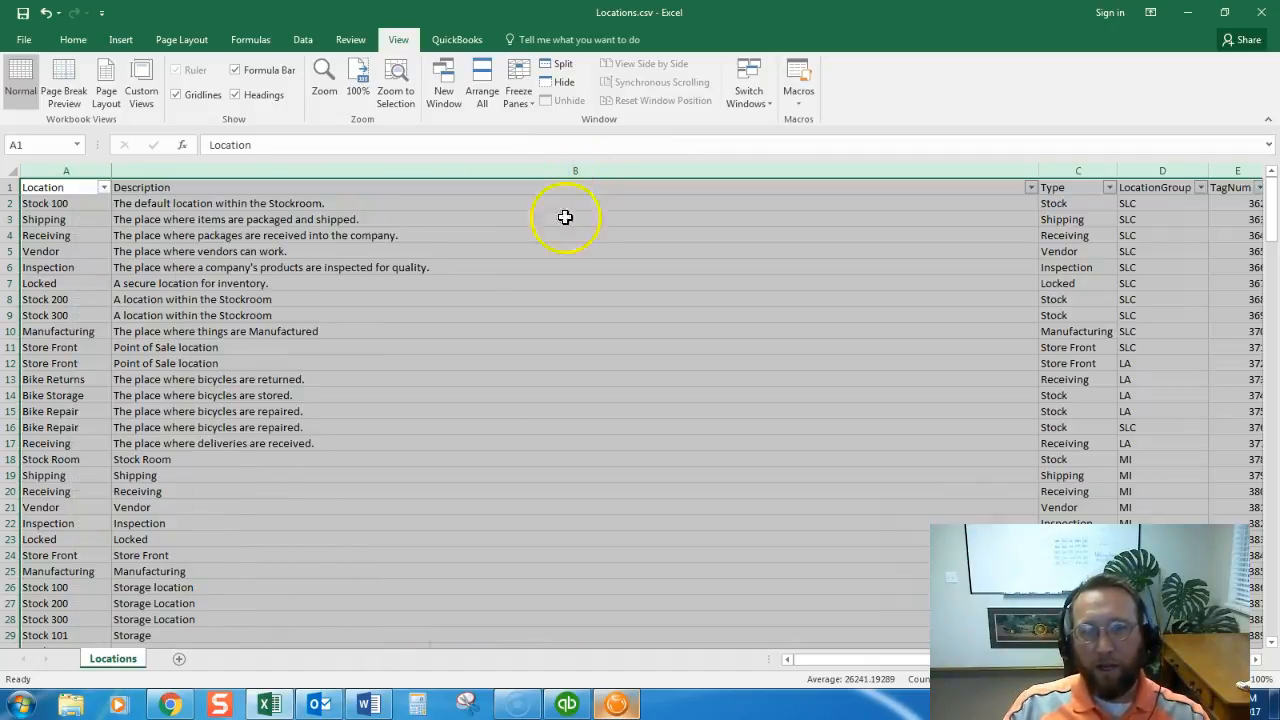
pyautogui.click(557, 405)
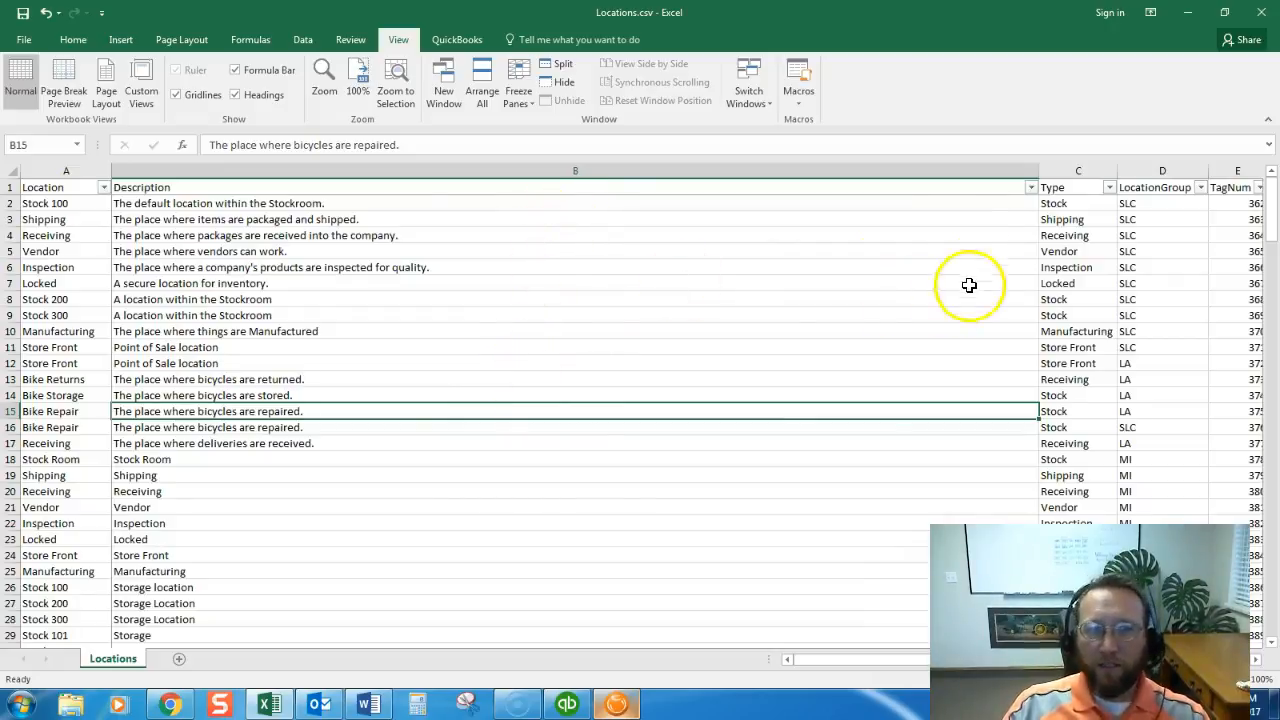
pyautogui.moveTo(1034, 171); pyautogui.dragTo(322, 179)
pyautogui.moveTo(131, 180); pyautogui.dragTo(188, 180)
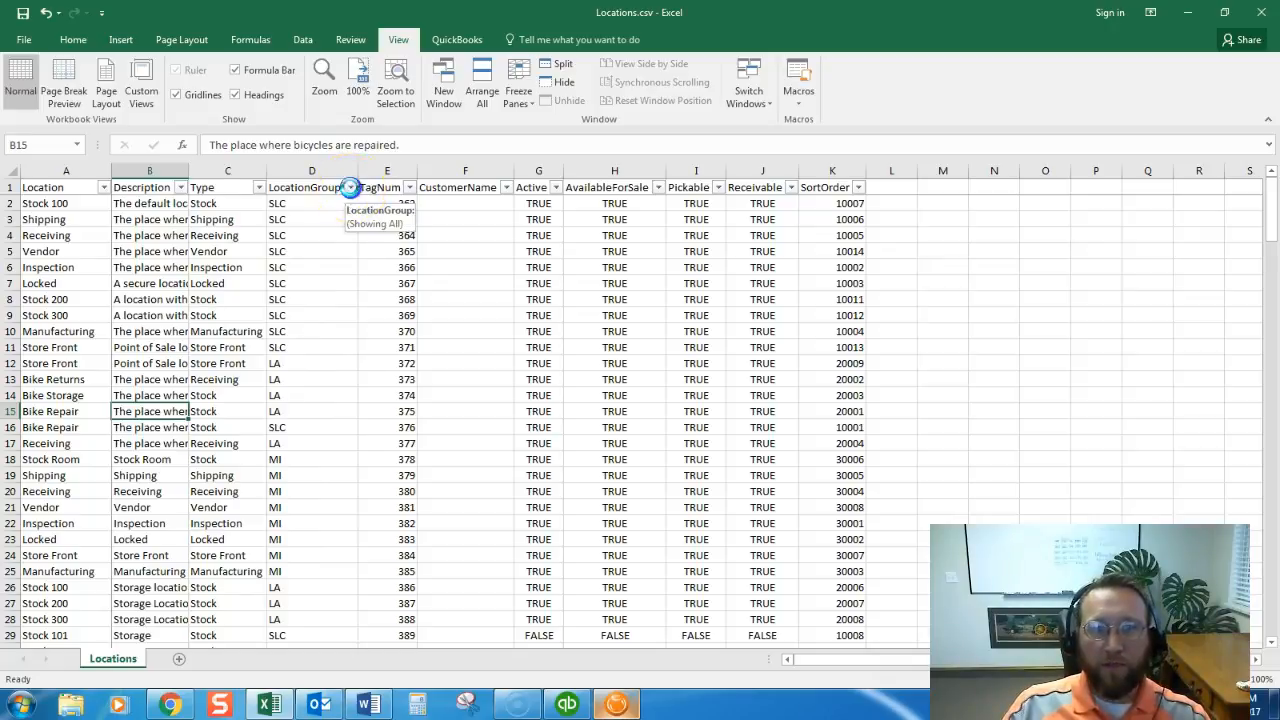
# - Sort the locations by the LocationGroup column from A to Z
pyautogui.click(351, 189)
pyautogui.click(236, 205)
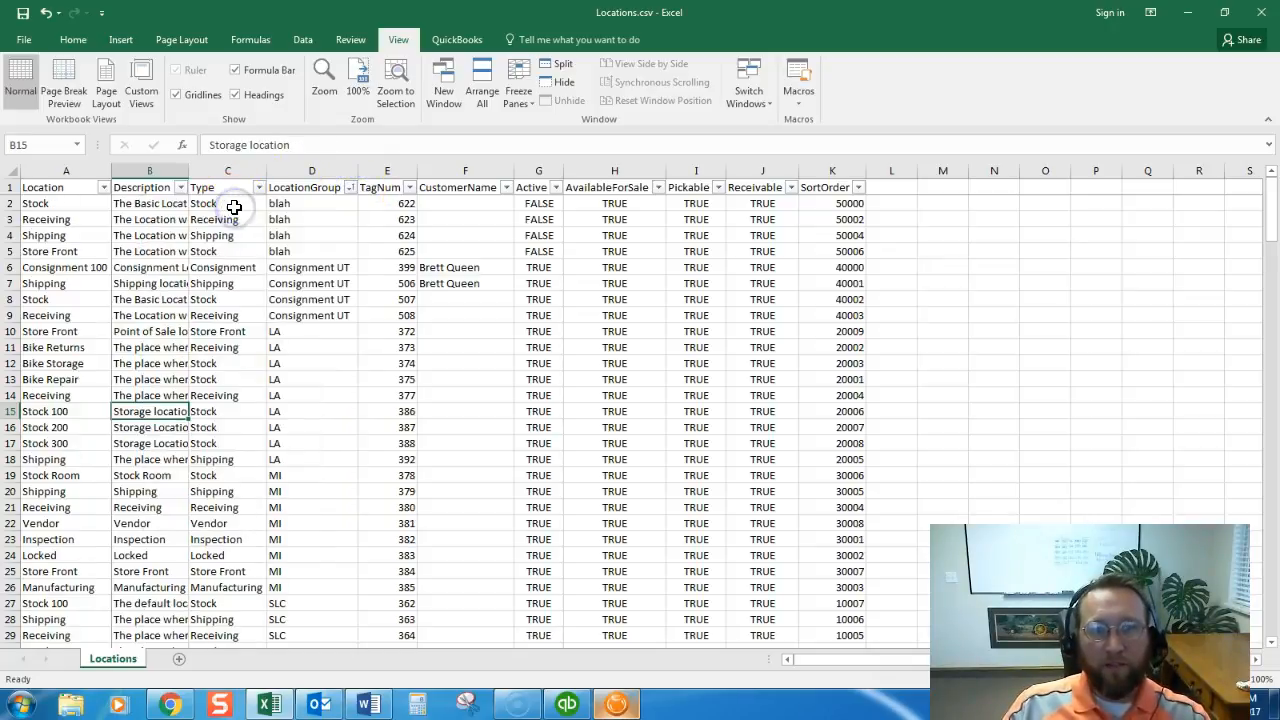
# - Filter the LocationGroup column to hide the TX group and show all other location groups
pyautogui.click(353, 189)
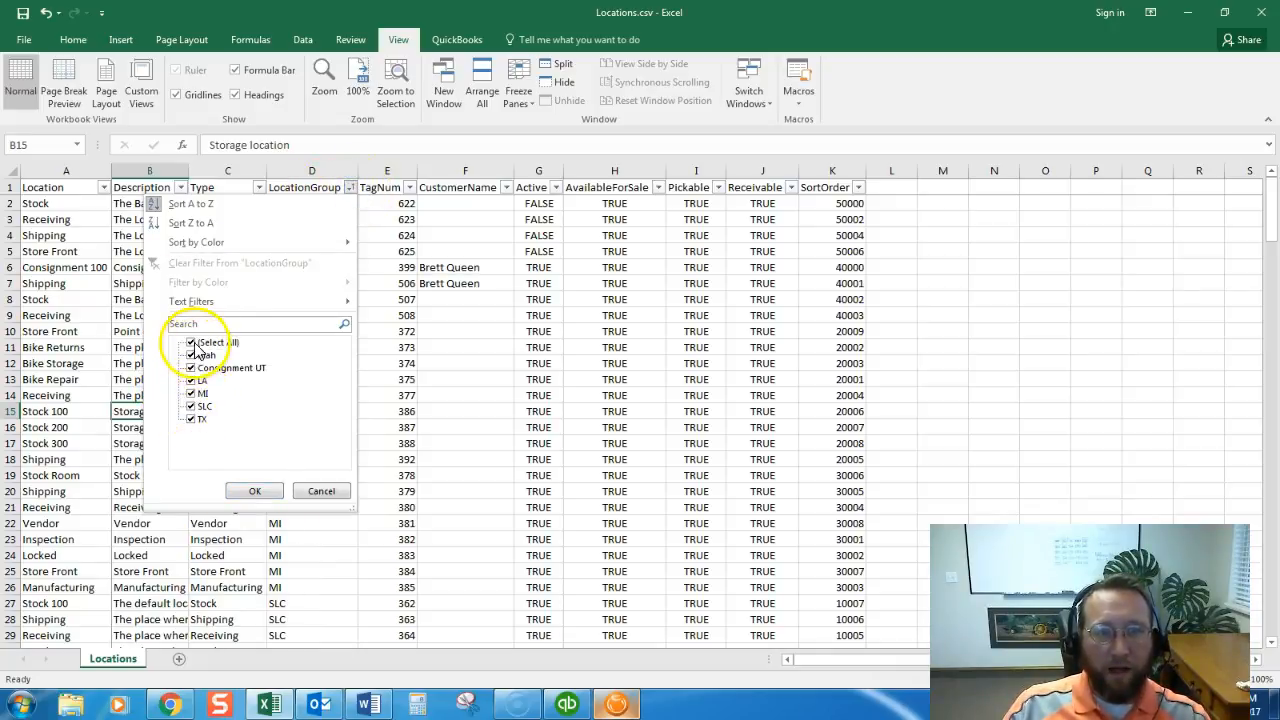
pyautogui.click(193, 343)
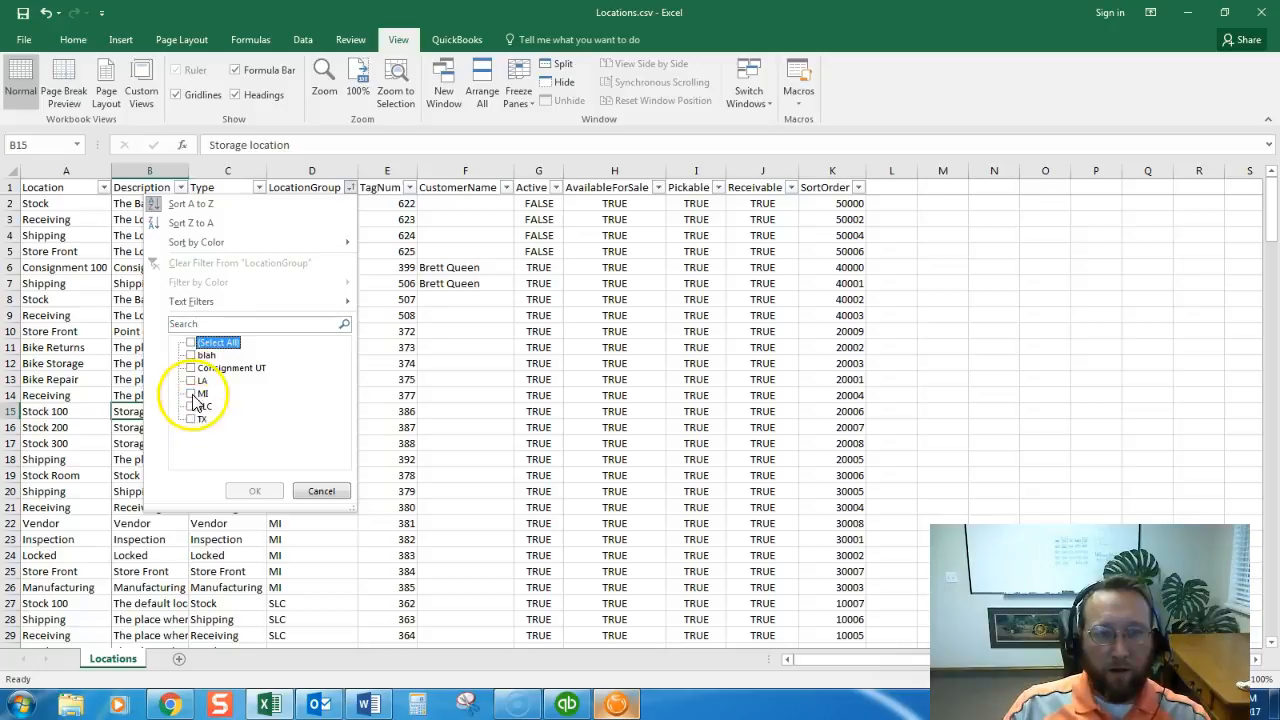
pyautogui.click(191, 343)
pyautogui.click(193, 419)
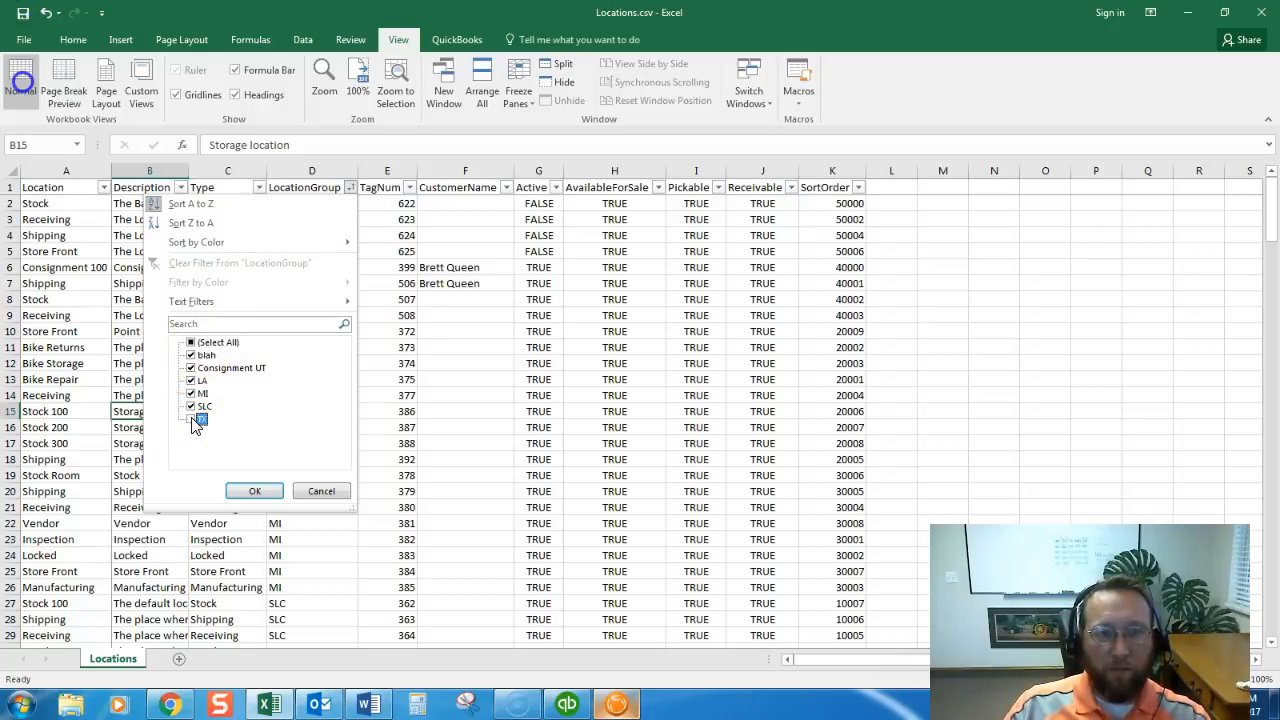
pyautogui.click(254, 491)
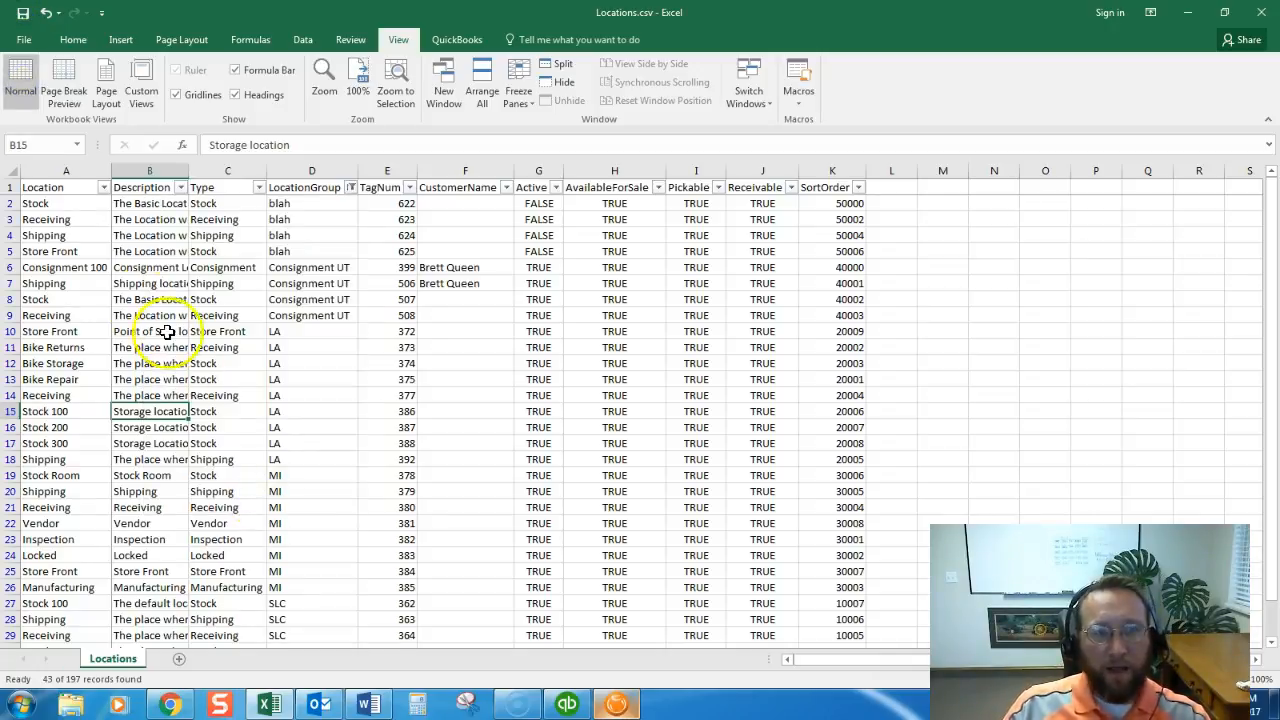
# - Delete the filtered non-TX location rows, from row 2 to row 44
pyautogui.click(9, 203)
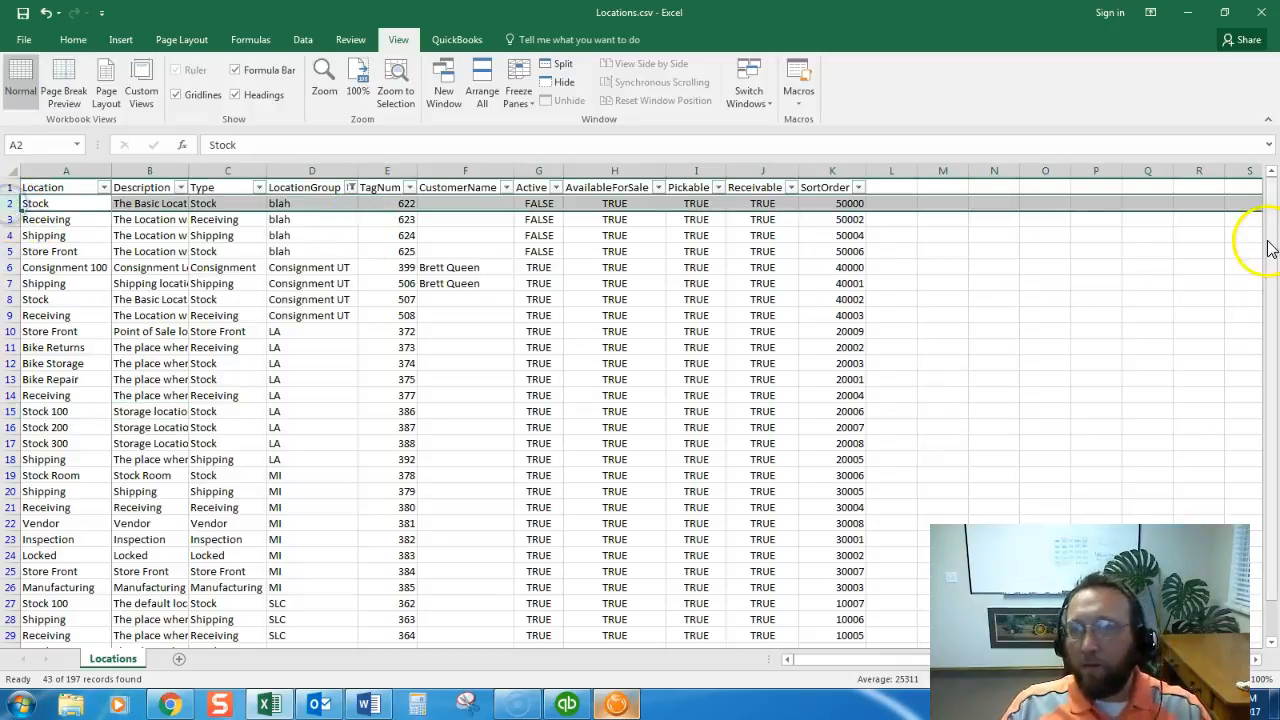
pyautogui.scroll(-5, 1268, 300)
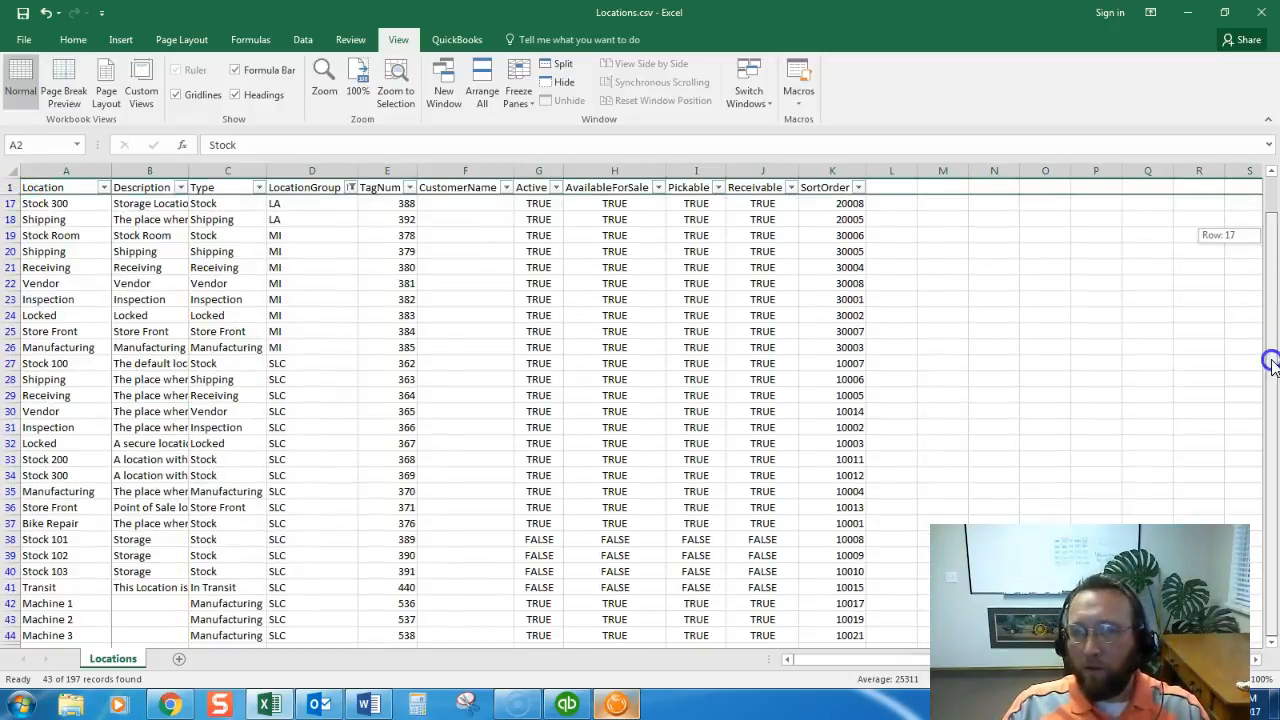
pyautogui.keyDown('shift'); pyautogui.click(12, 635); pyautogui.keyUp('shift')
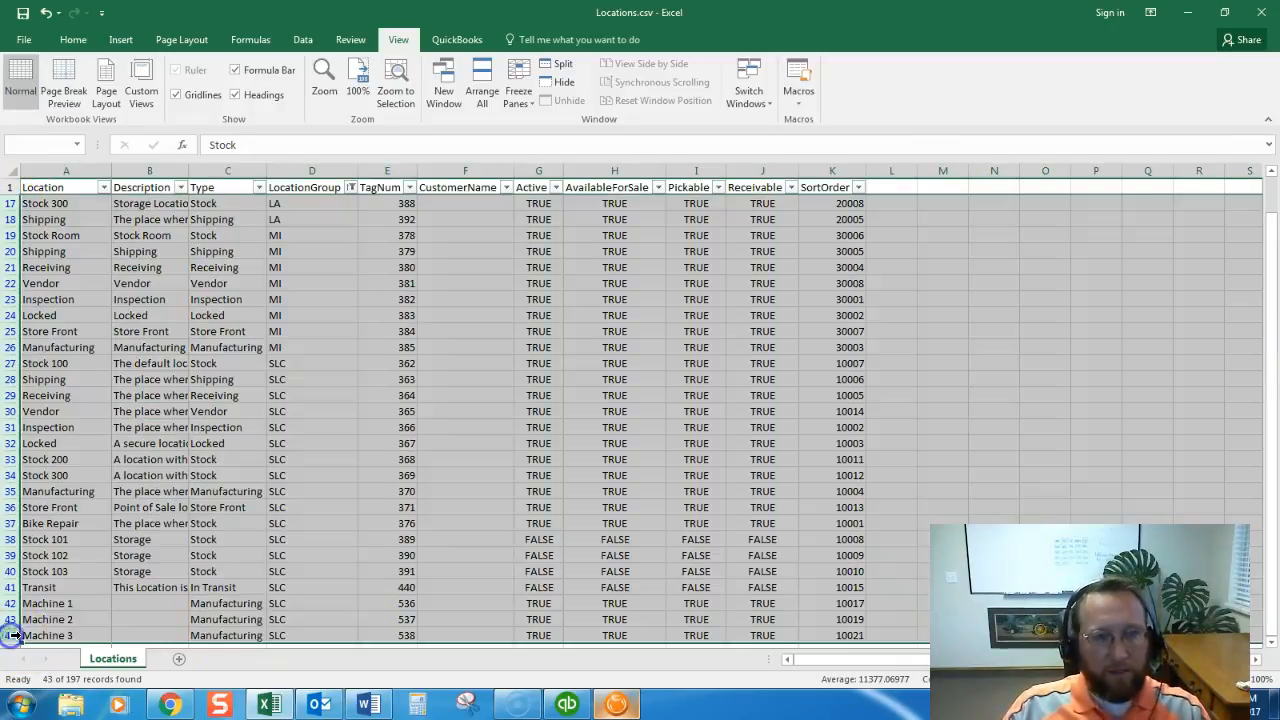
pyautogui.rightClick(255, 465)
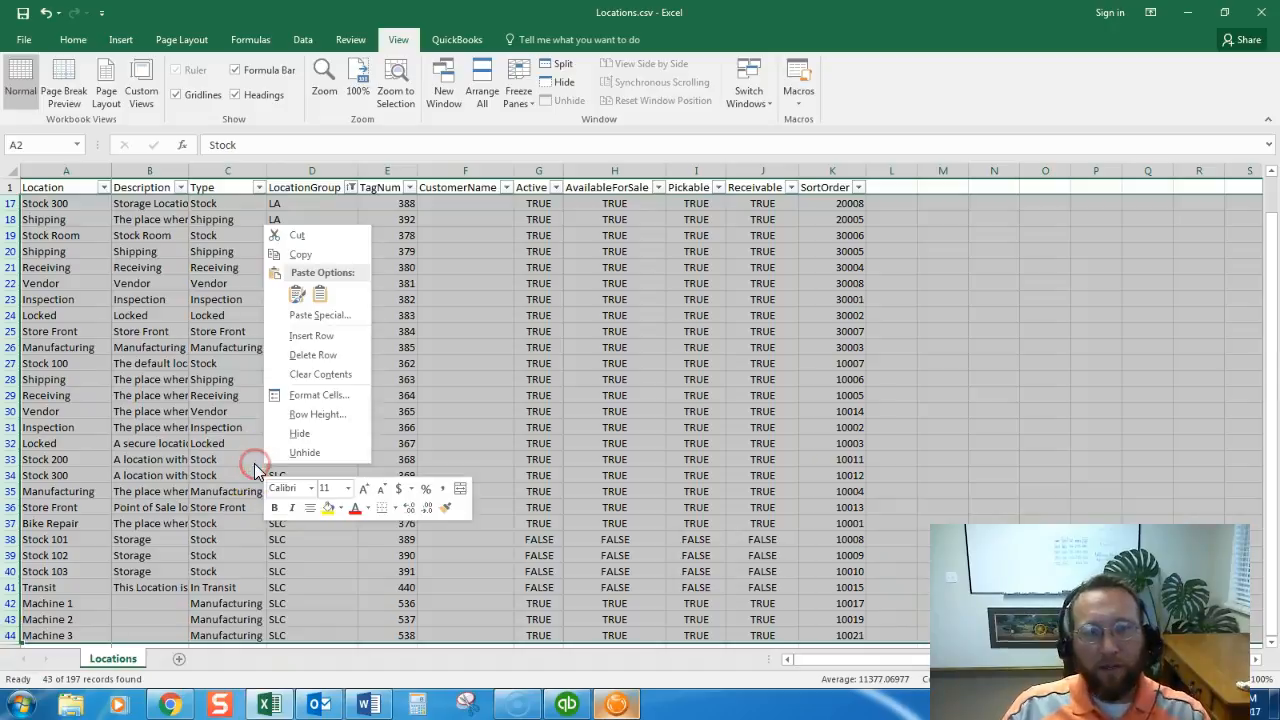
pyautogui.click(313, 356)
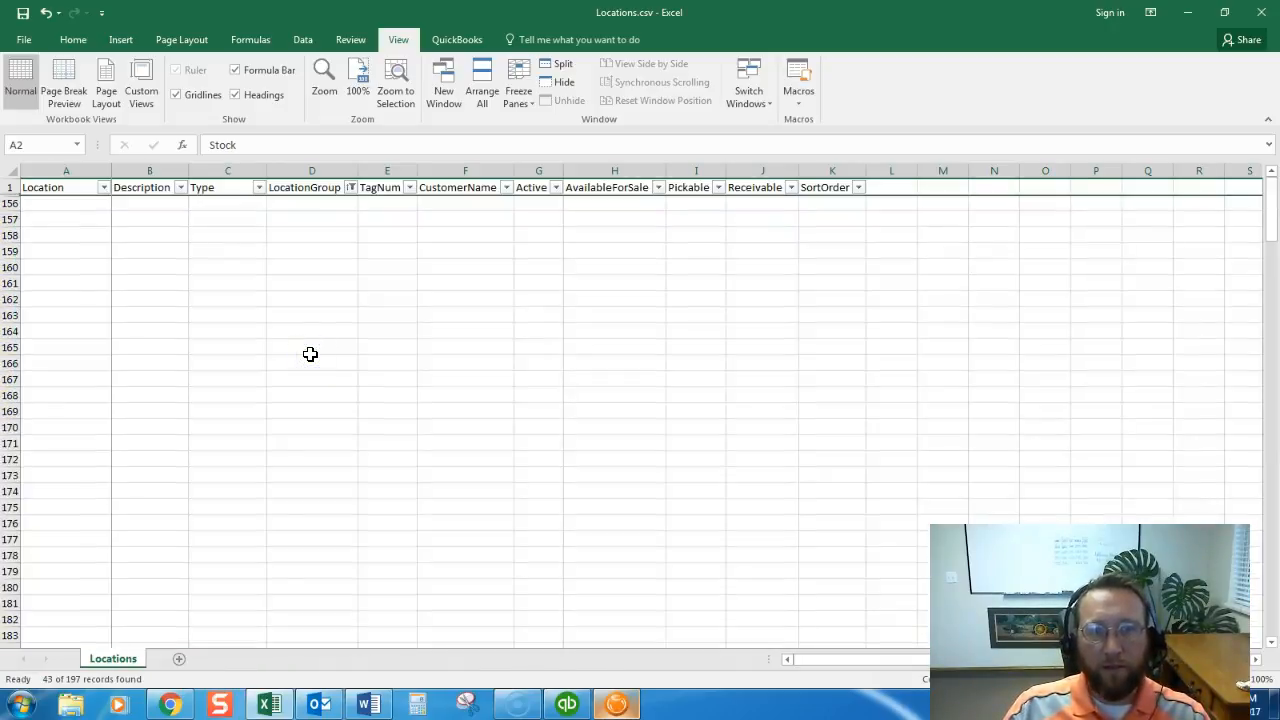
# - Reset the LocationGroup filter to include all values so the TX locations are shown
pyautogui.click(351, 187)
pyautogui.click(192, 344)
pyautogui.click(254, 496)
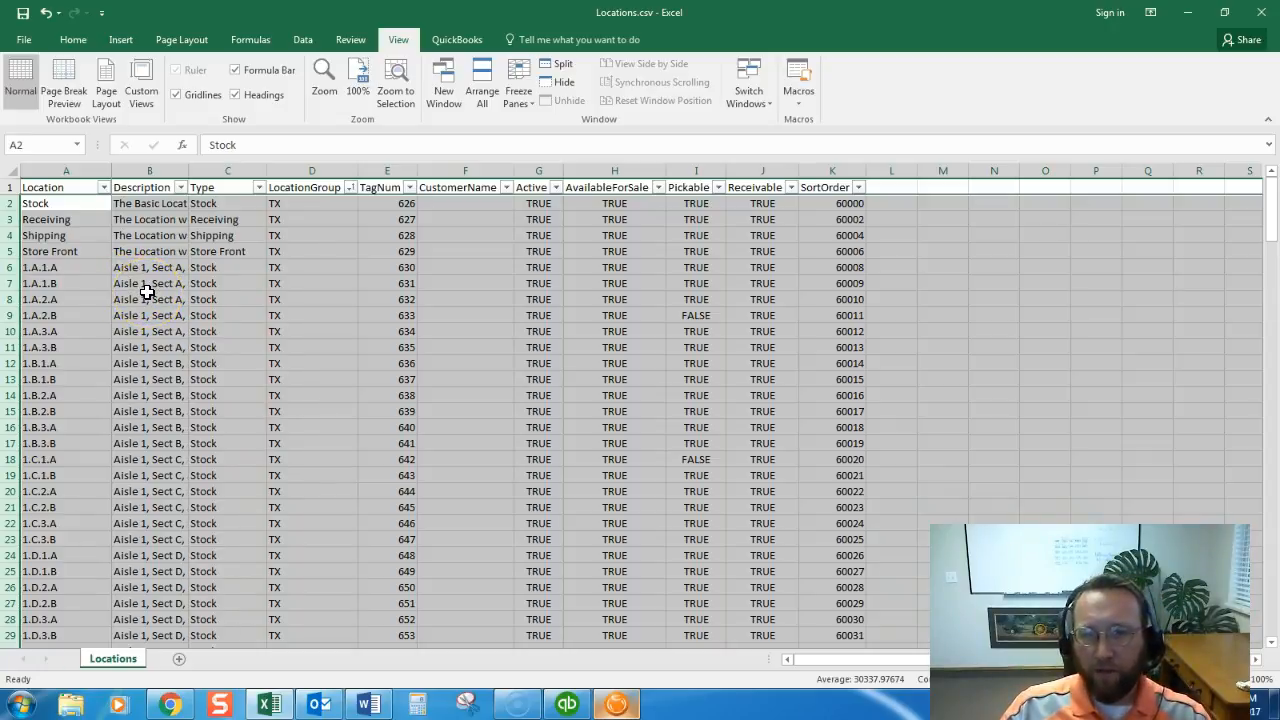
# - Switch to Fishbowl, choose Picking as the type of location 1.C.1.A, and return to the Excel sheet
pyautogui.click(617, 706)
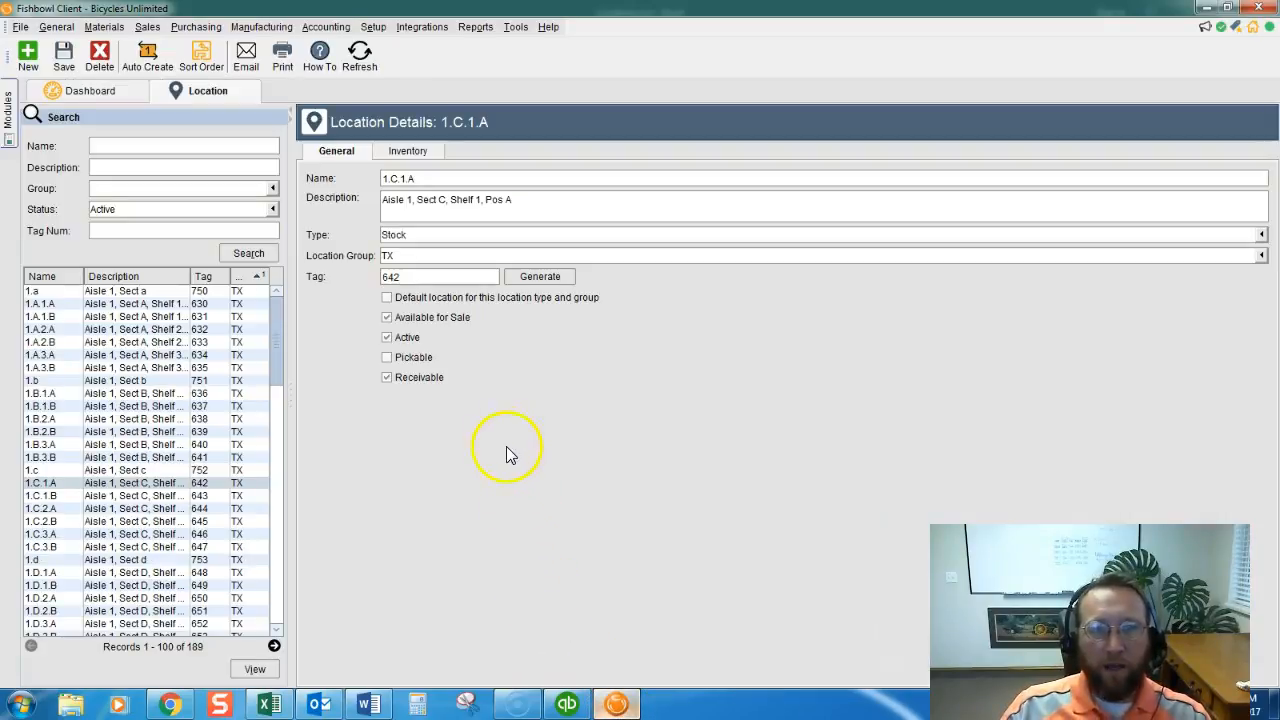
pyautogui.click(112, 433)
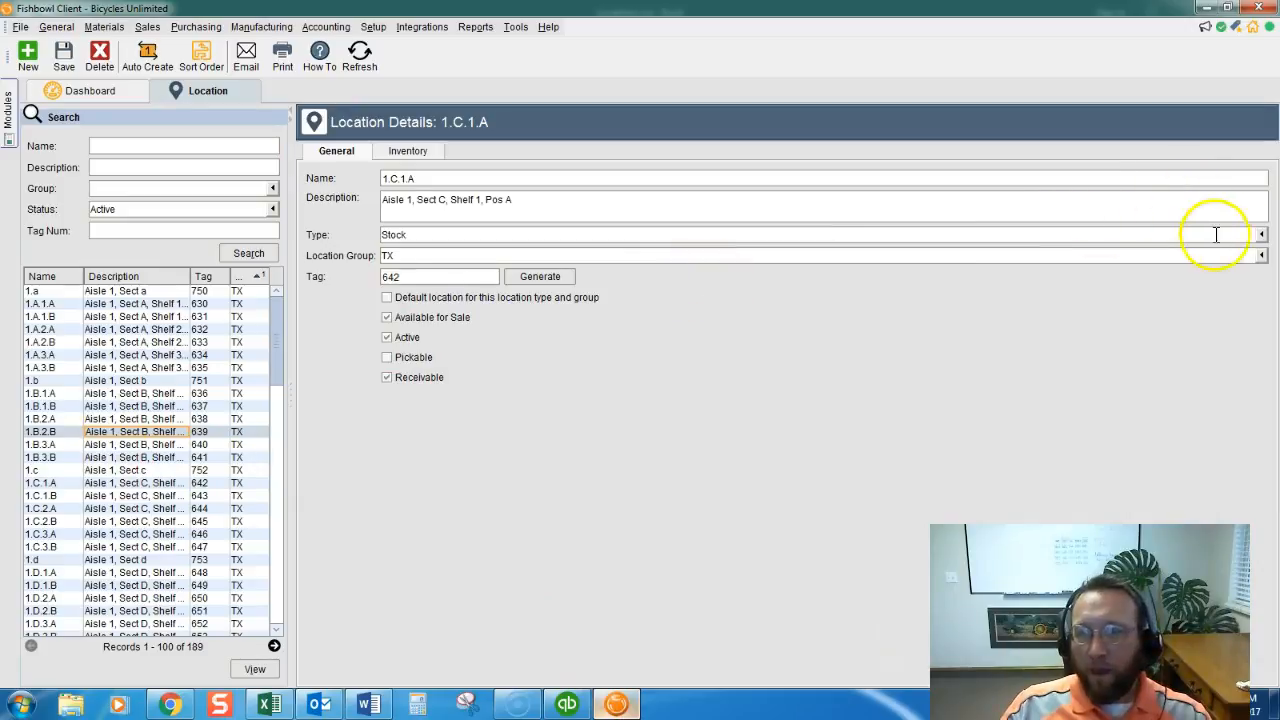
pyautogui.click(1261, 236)
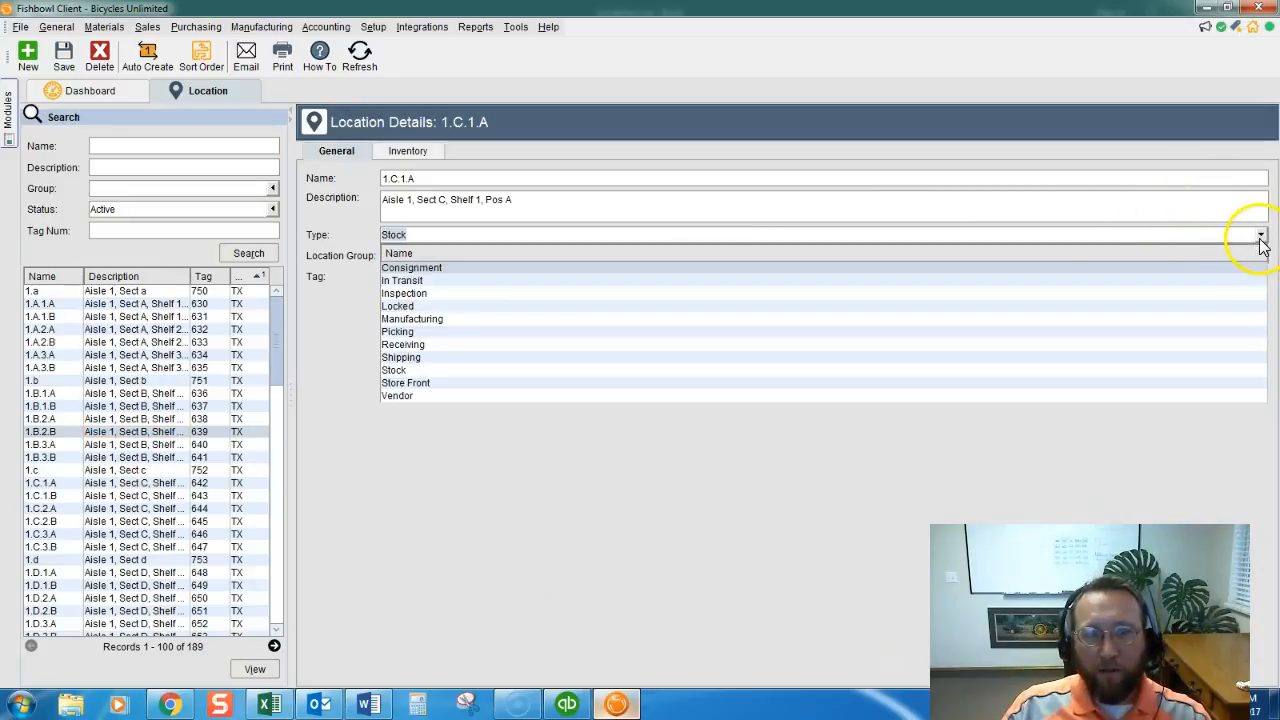
pyautogui.click(409, 333)
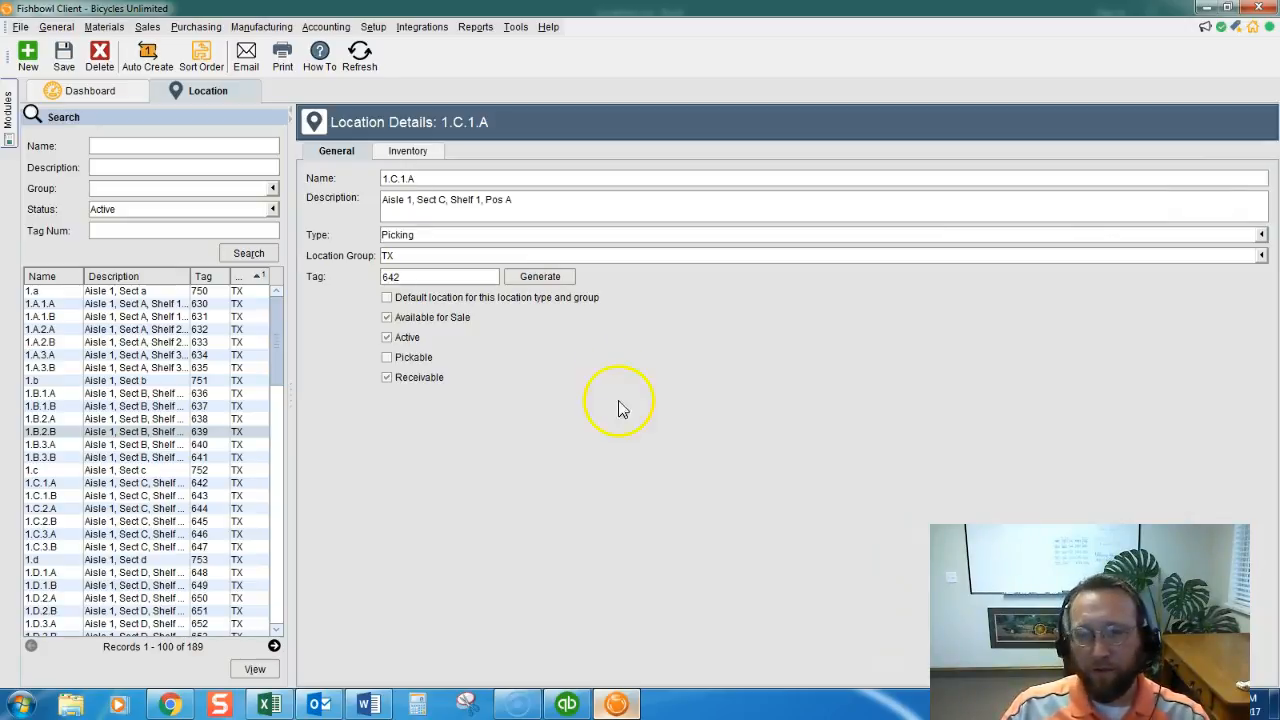
pyautogui.click(618, 706)
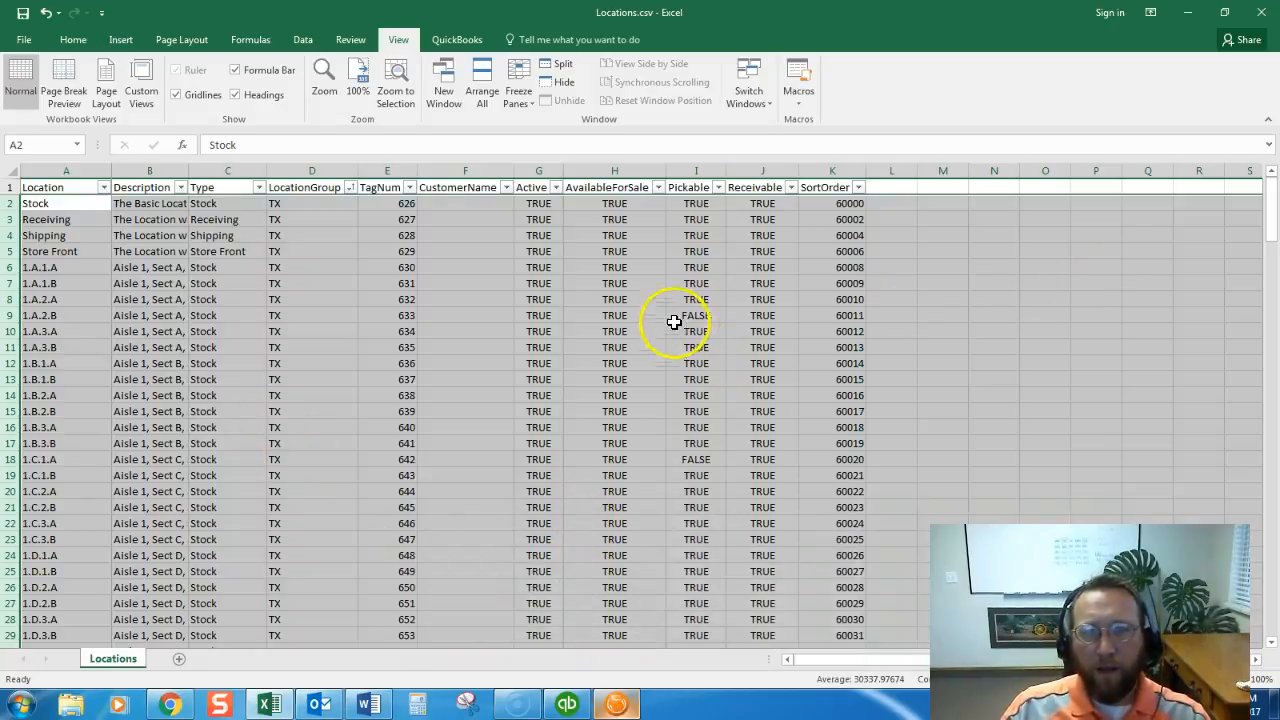
# - Widen the Pickable column slightly and sort the sheet by the Location column from A to Z
pyautogui.moveTo(727, 171); pyautogui.dragTo(735, 171)
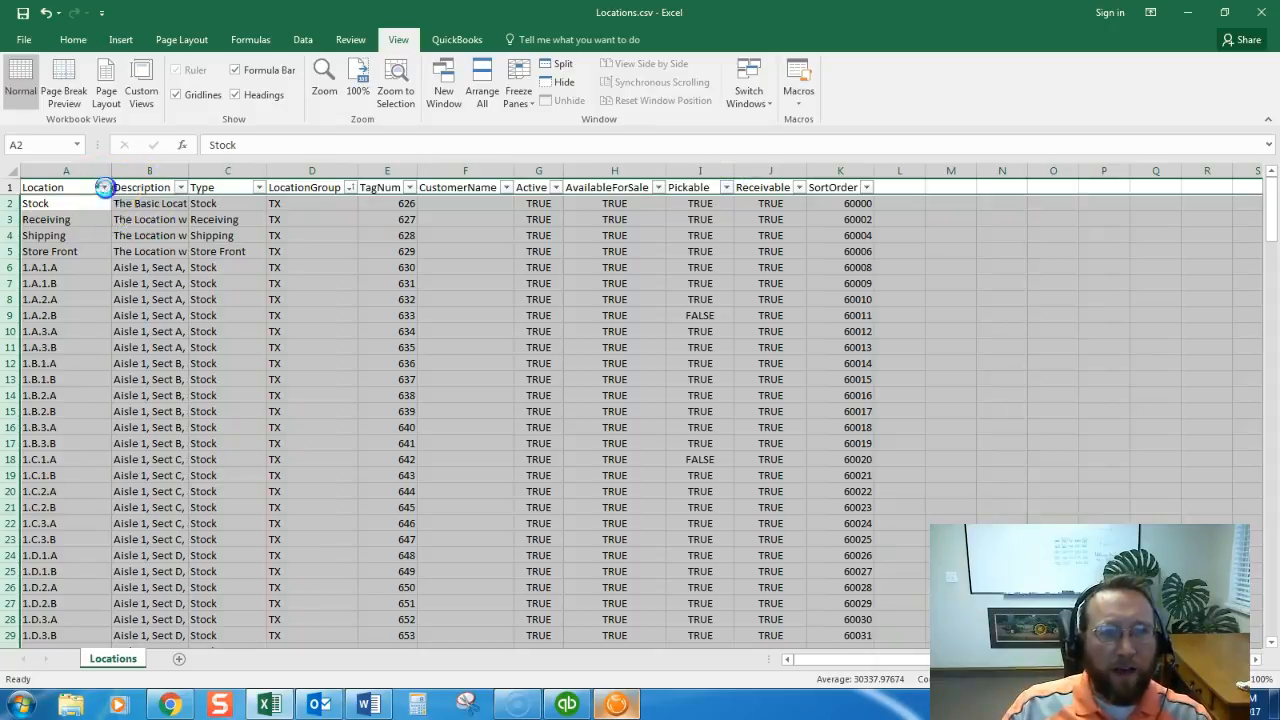
pyautogui.click(103, 187)
pyautogui.click(77, 201)
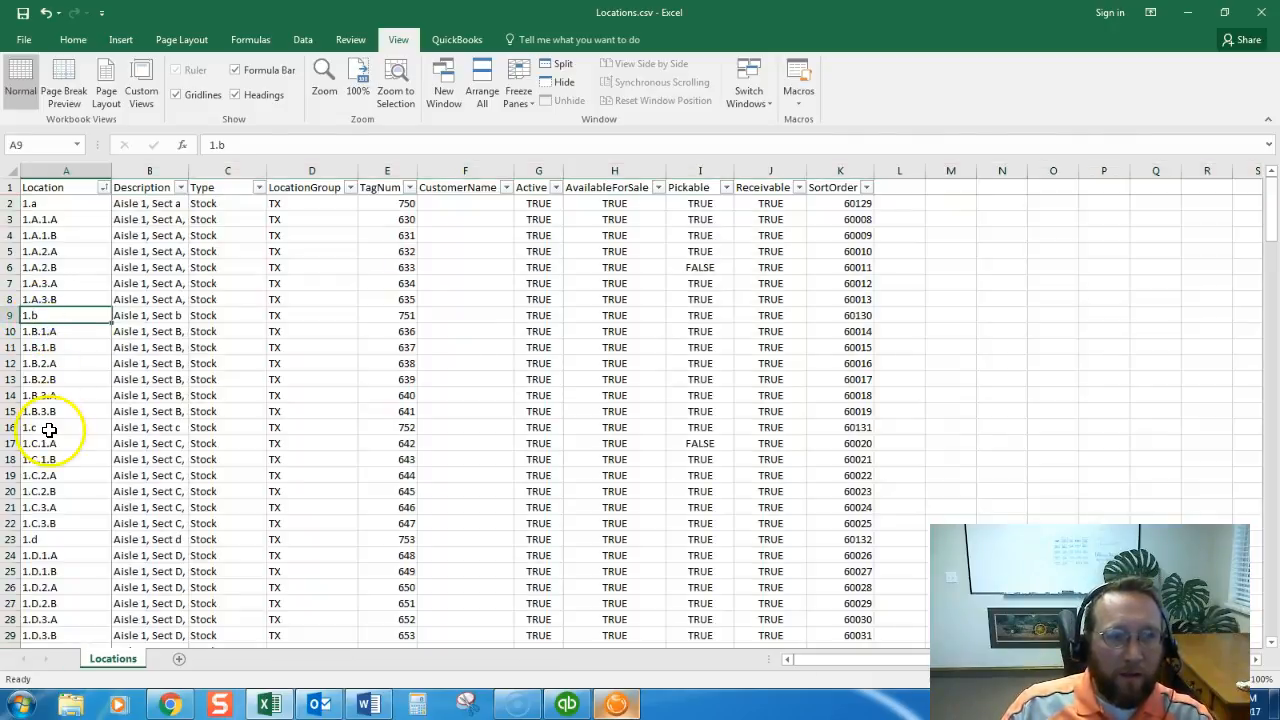
pyautogui.click(48, 427)
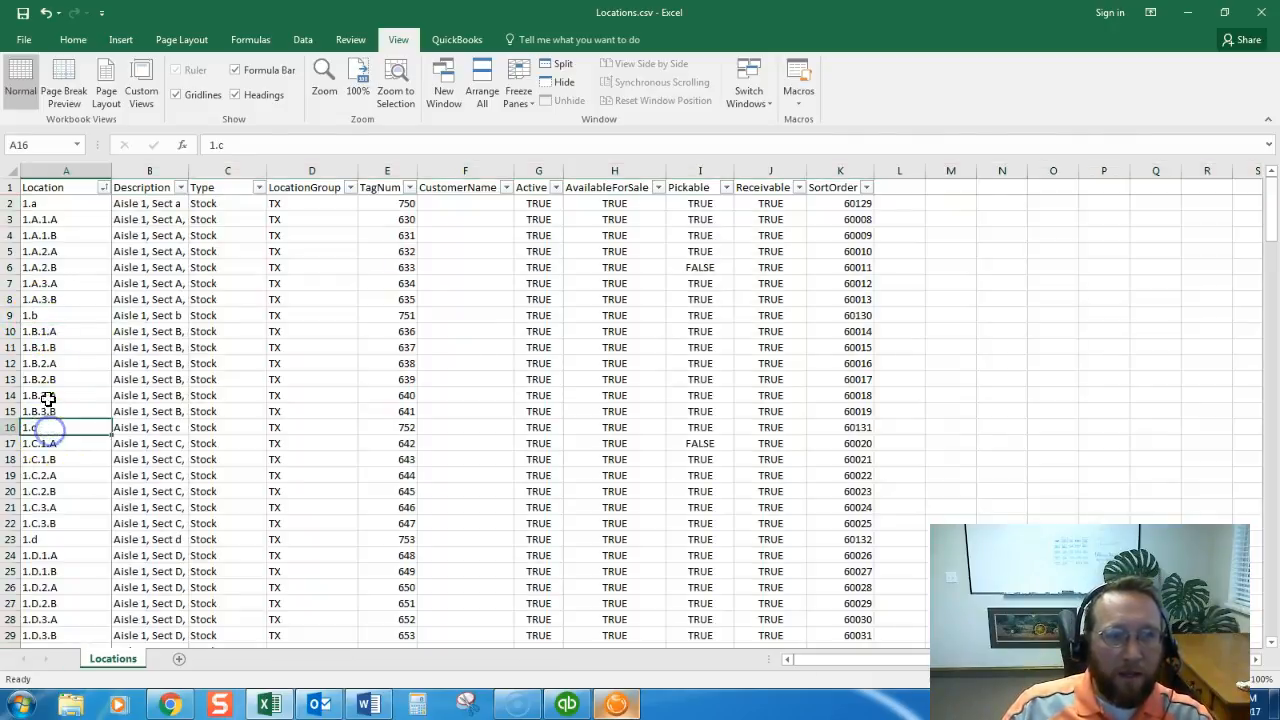
pyautogui.click(58, 539)
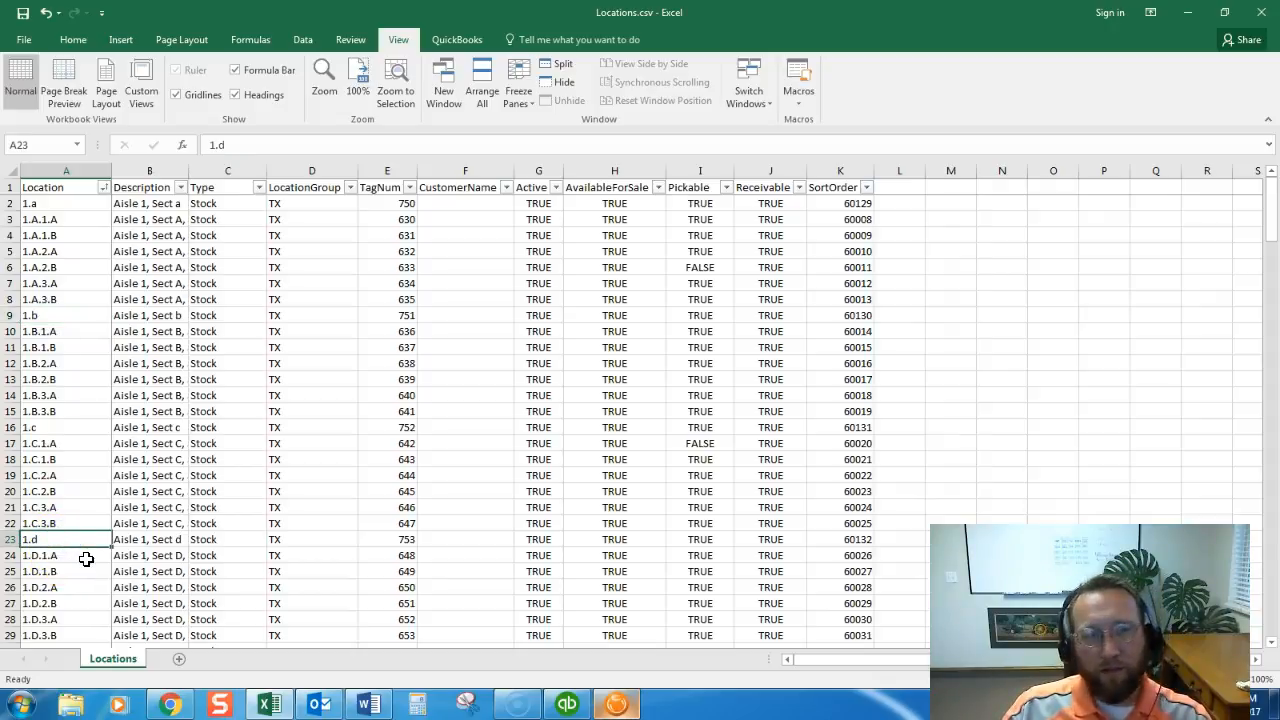
# - Insert an empty column between the Location and Description columns
pyautogui.click(143, 170)
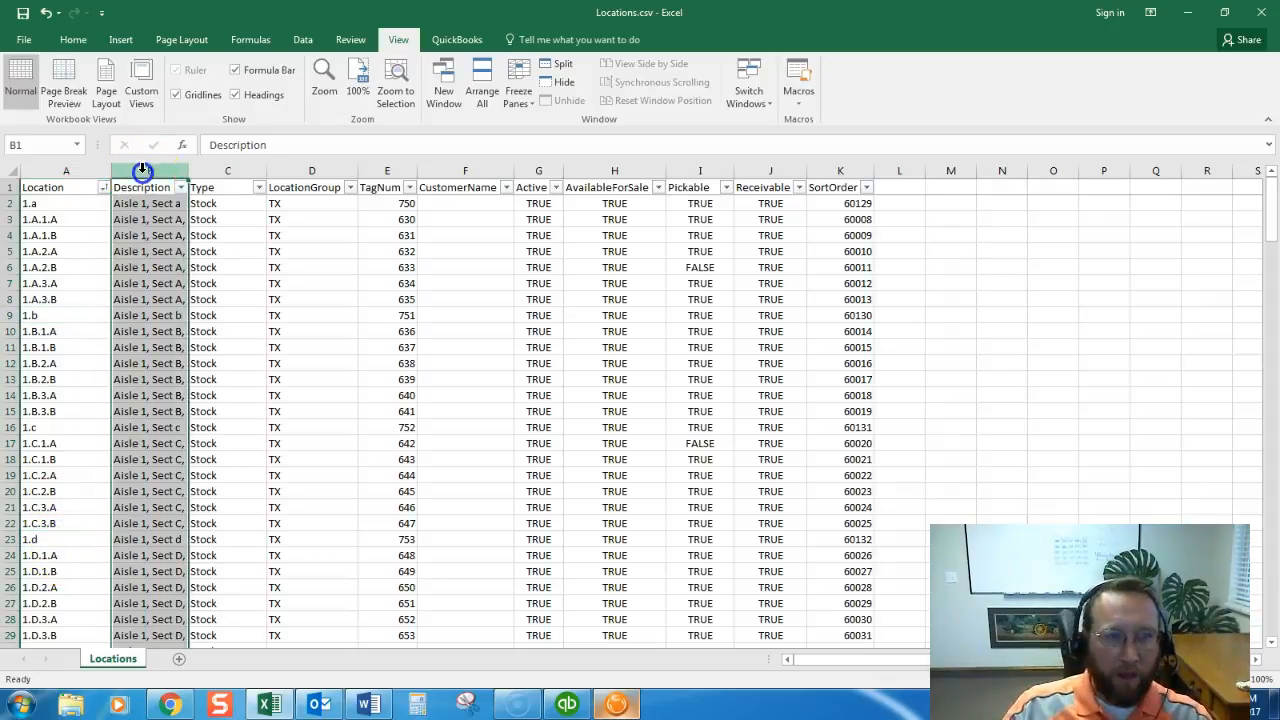
pyautogui.rightClick(143, 172)
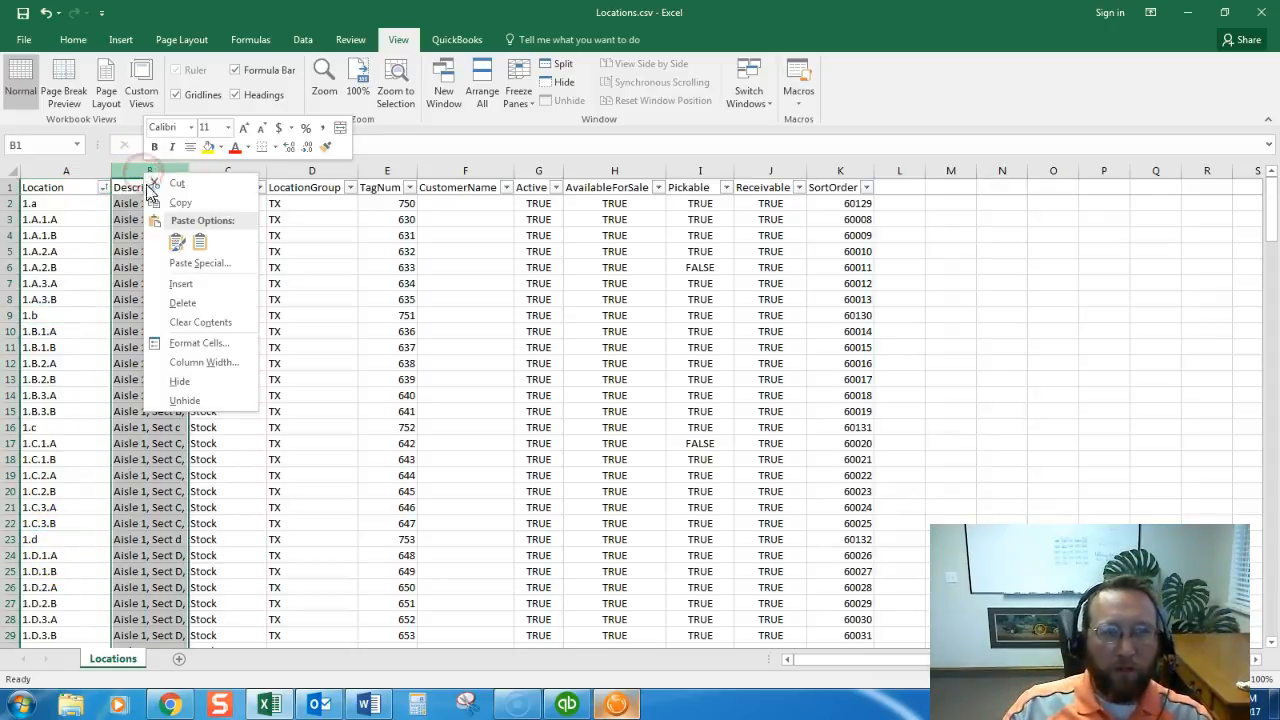
pyautogui.click(182, 284)
# - Enter =LEN(A2) in cell B2 and fill the formula down column B for all locations
pyautogui.click(163, 206)
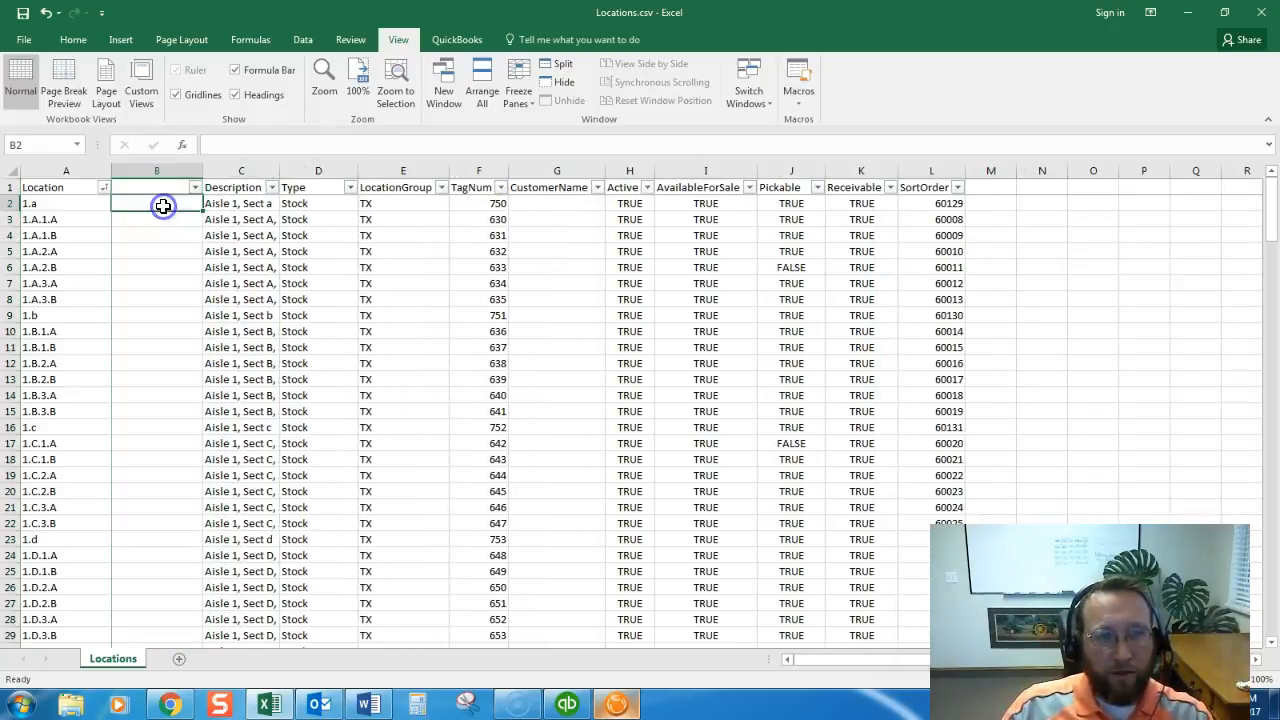
pyautogui.write('-')
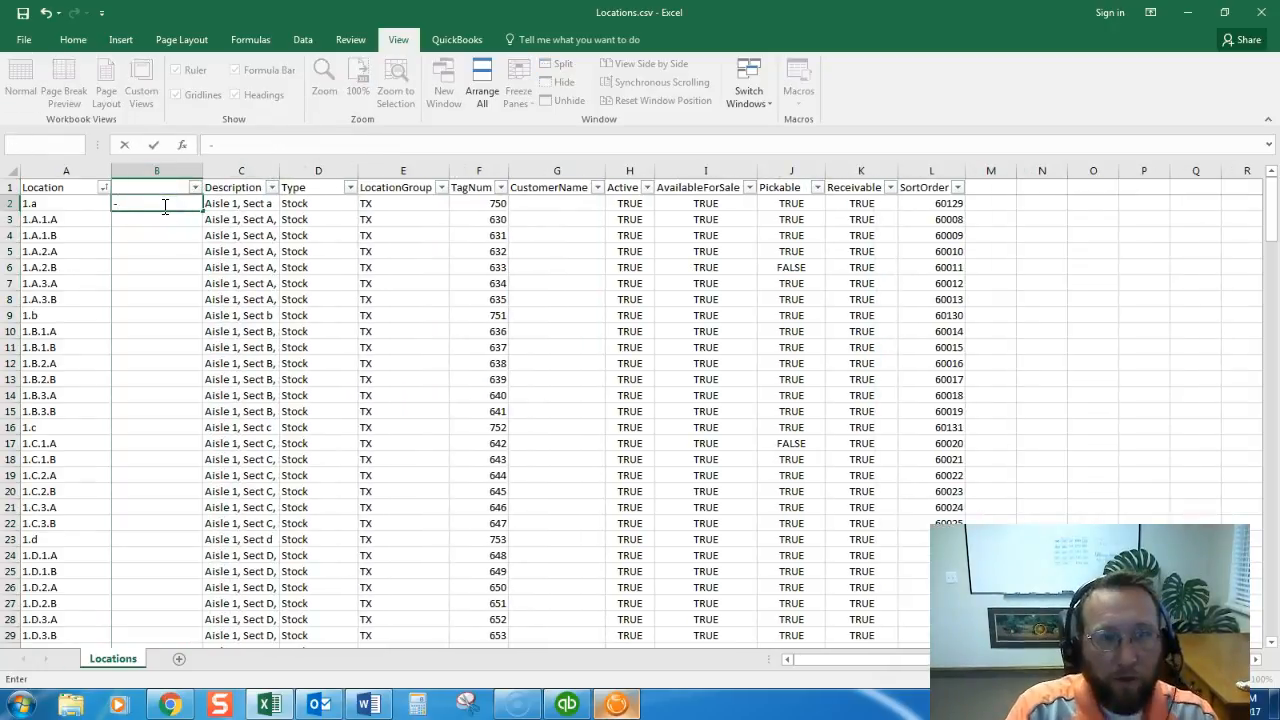
pyautogui.write('le')
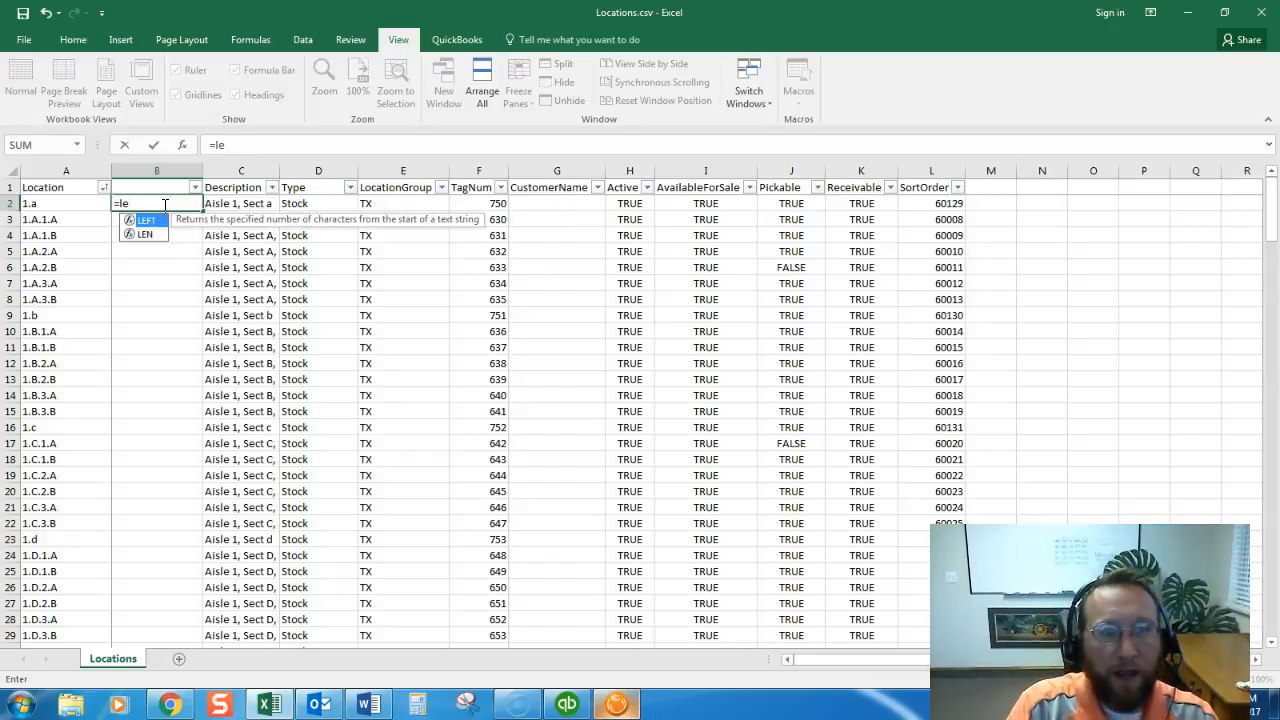
pyautogui.click(150, 234)
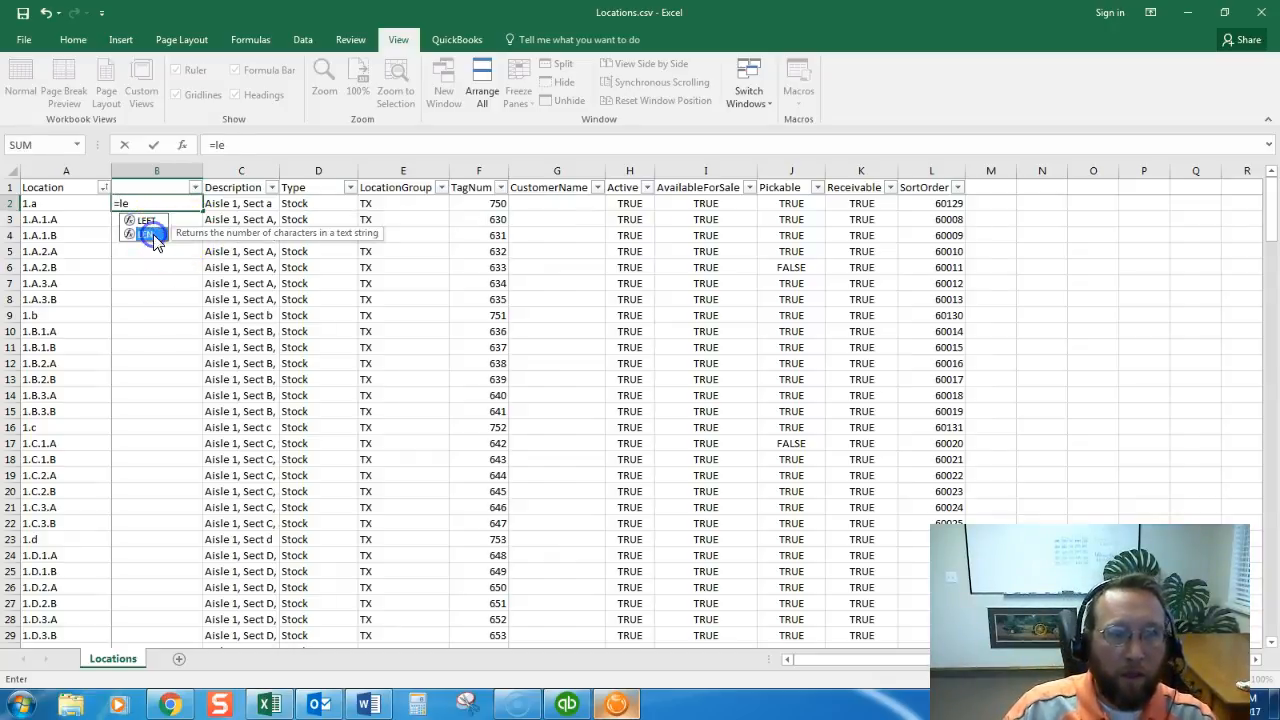
pyautogui.doubleClick(150, 234)
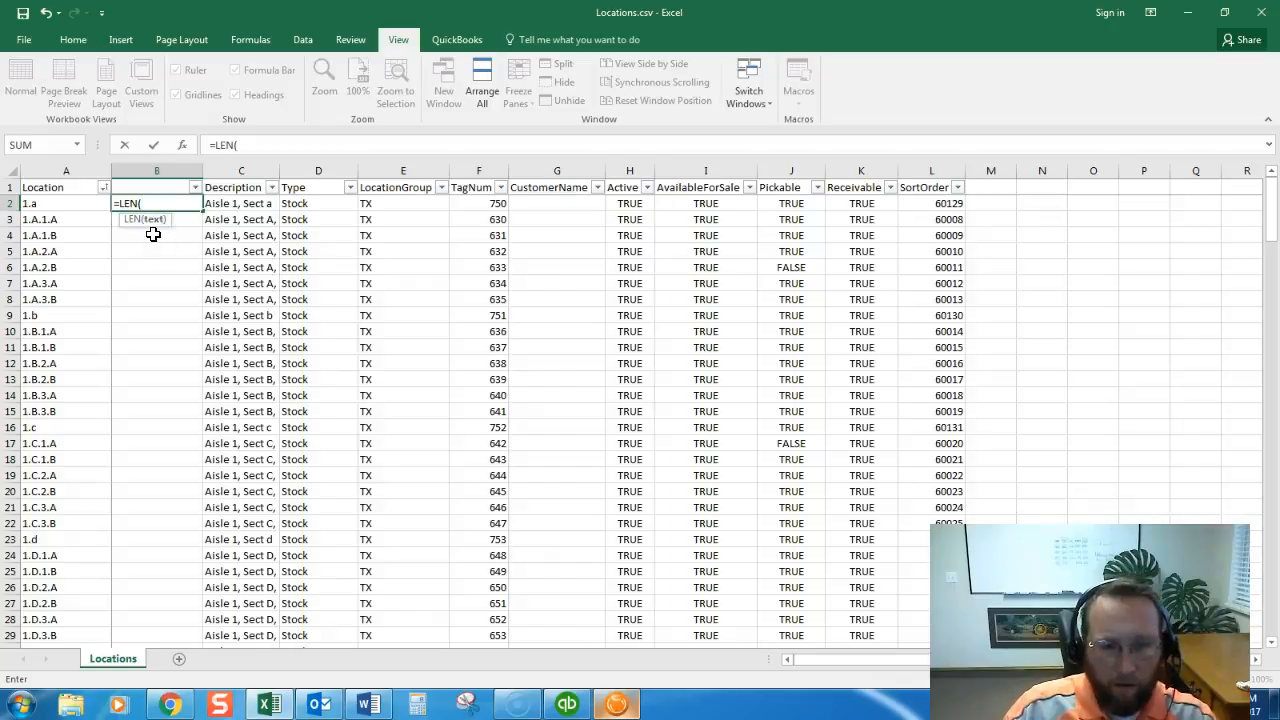
pyautogui.click(67, 202)
pyautogui.write(')')
pyautogui.press('Return')
pyautogui.click(130, 206)
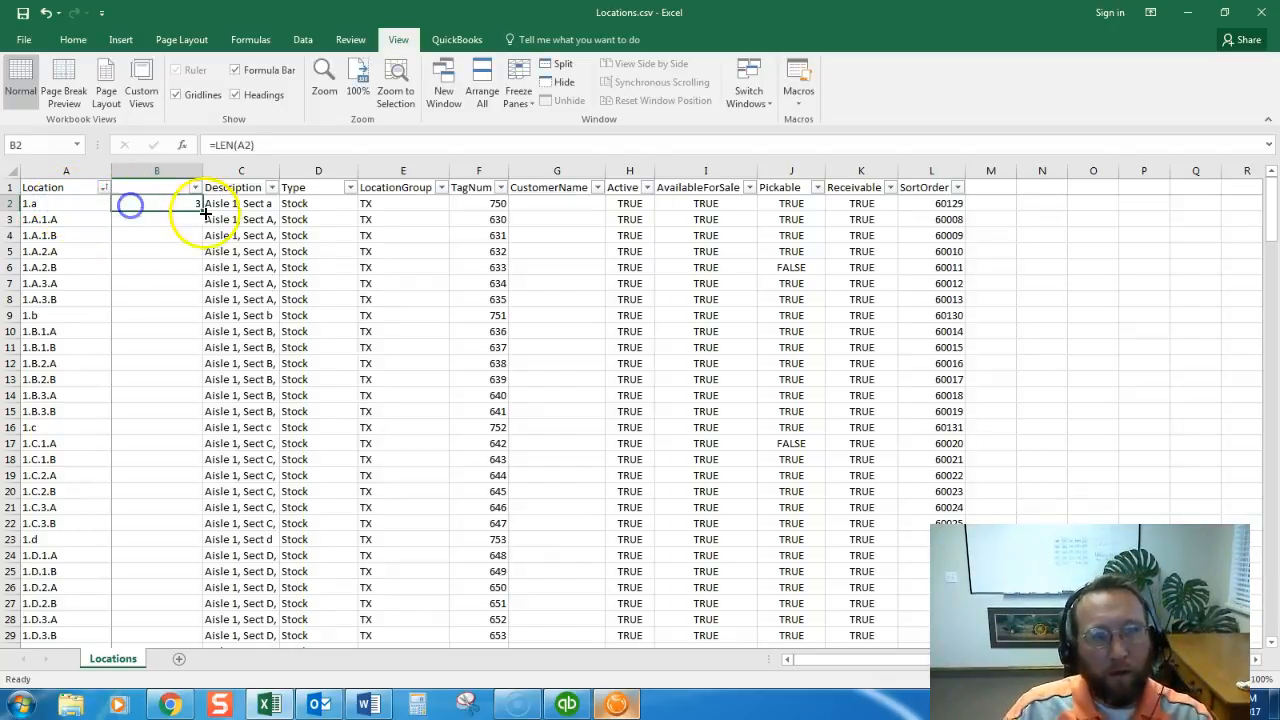
pyautogui.doubleClick(202, 211)
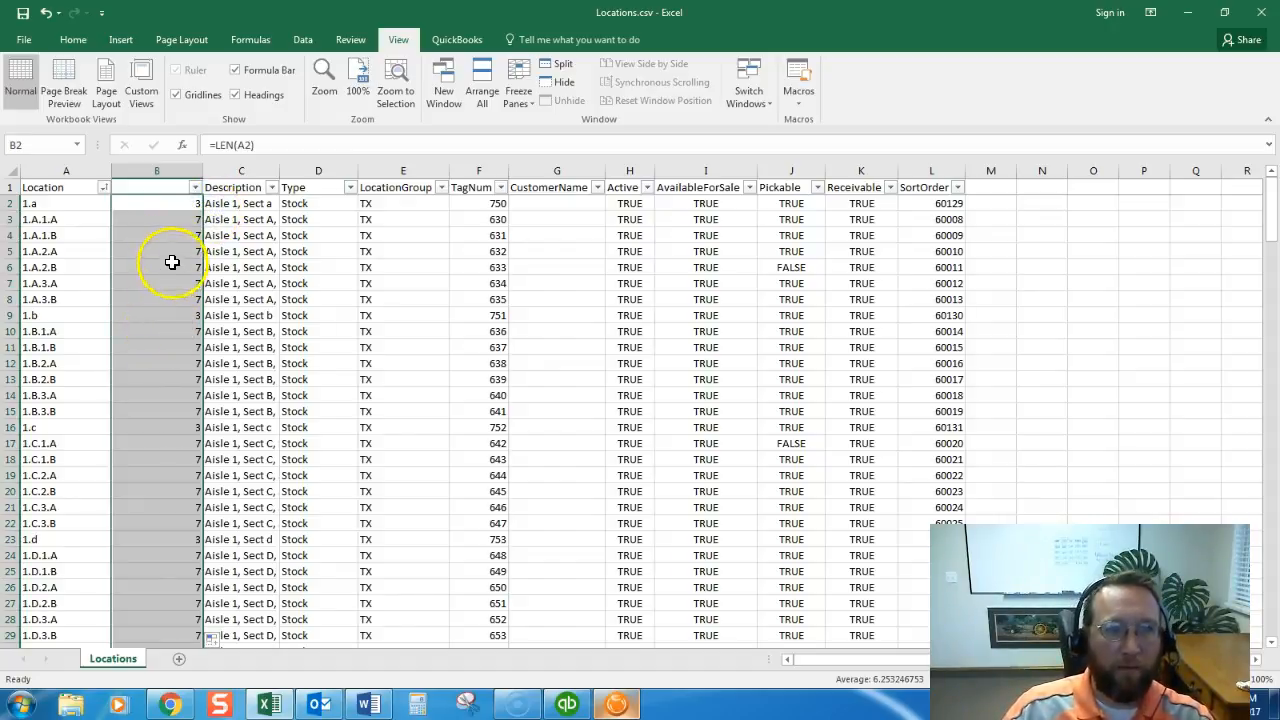
# - Sort the sheet by the name-length values in column B from smallest to largest
pyautogui.click(195, 187)
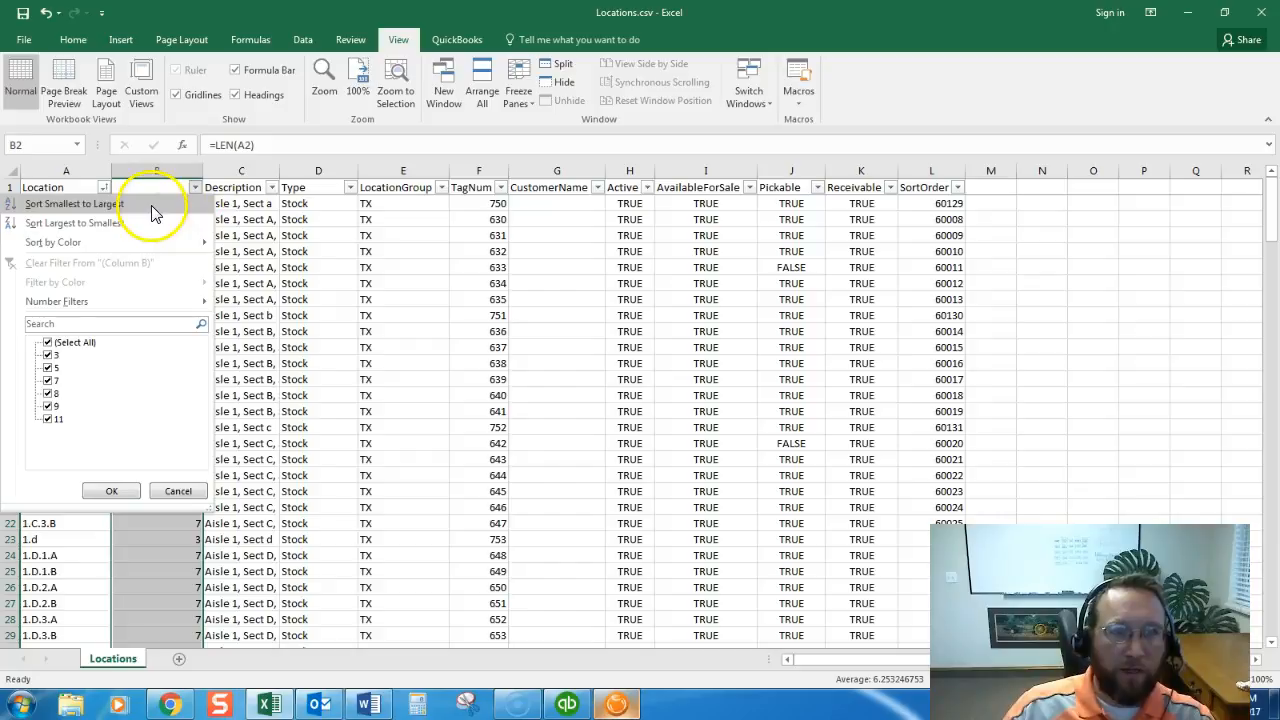
pyautogui.click(153, 210)
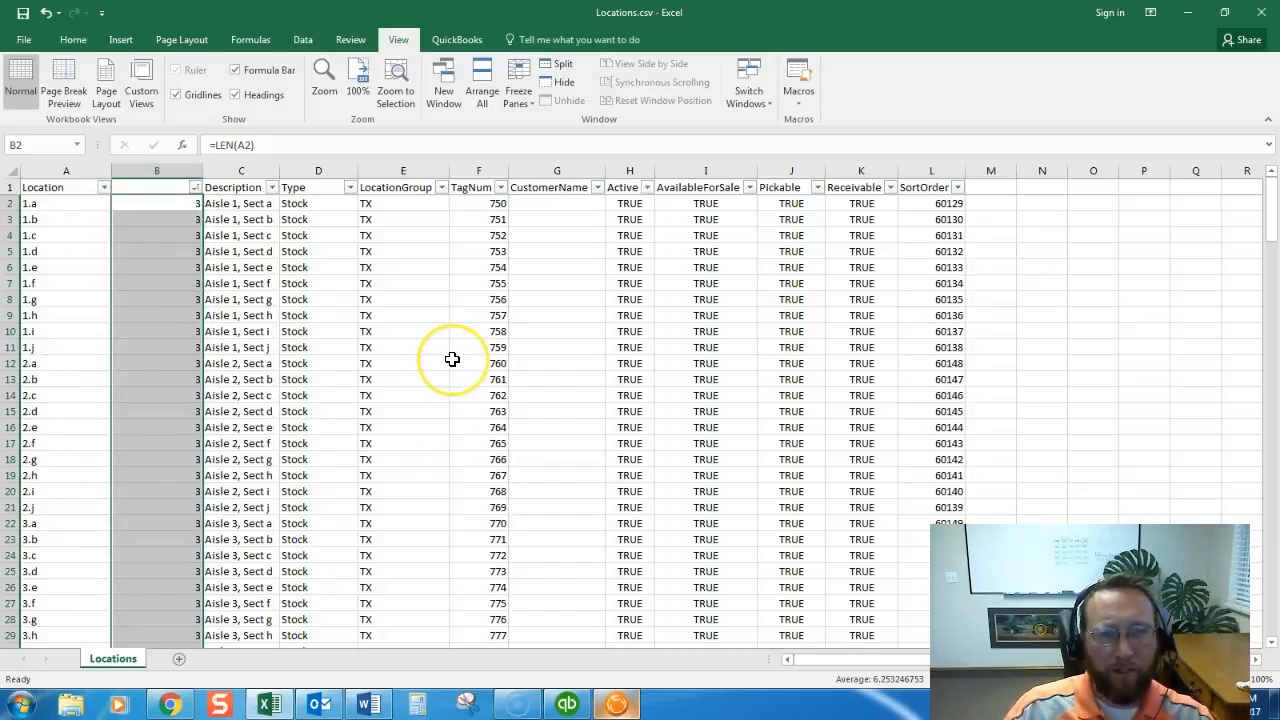
pyautogui.scroll(-8, 452, 359)
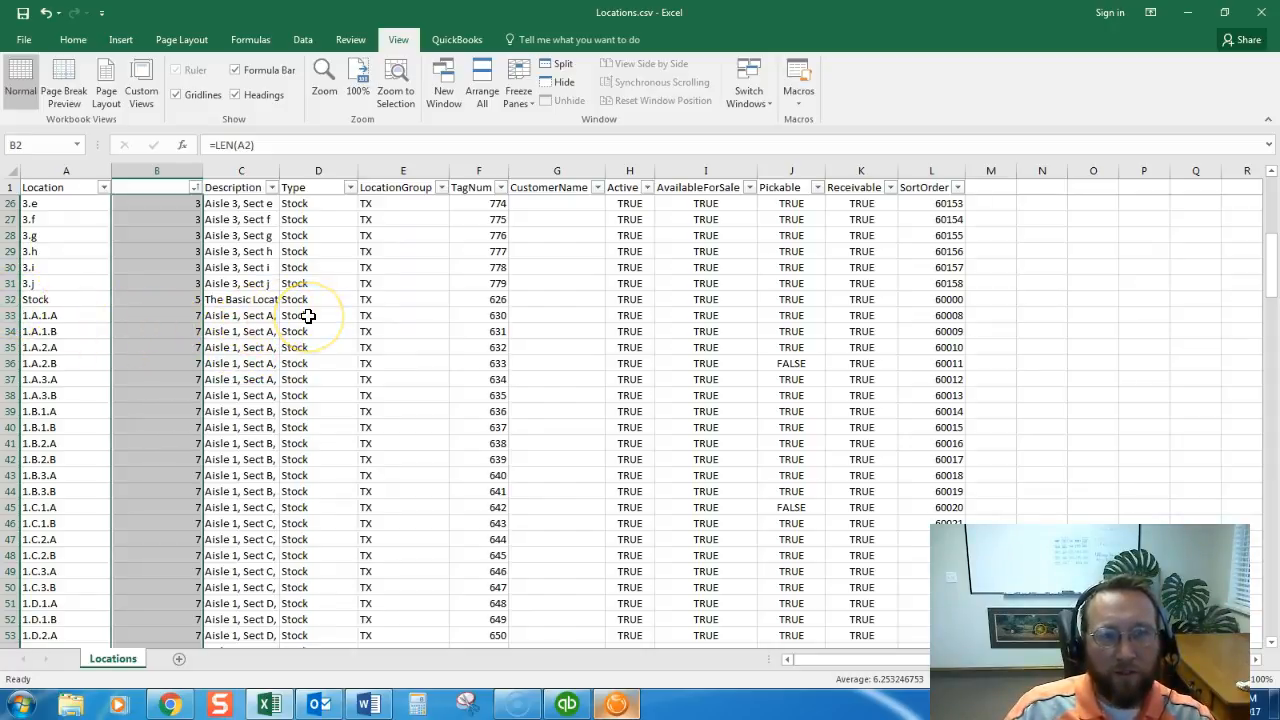
pyautogui.scroll(8, 150, 285)
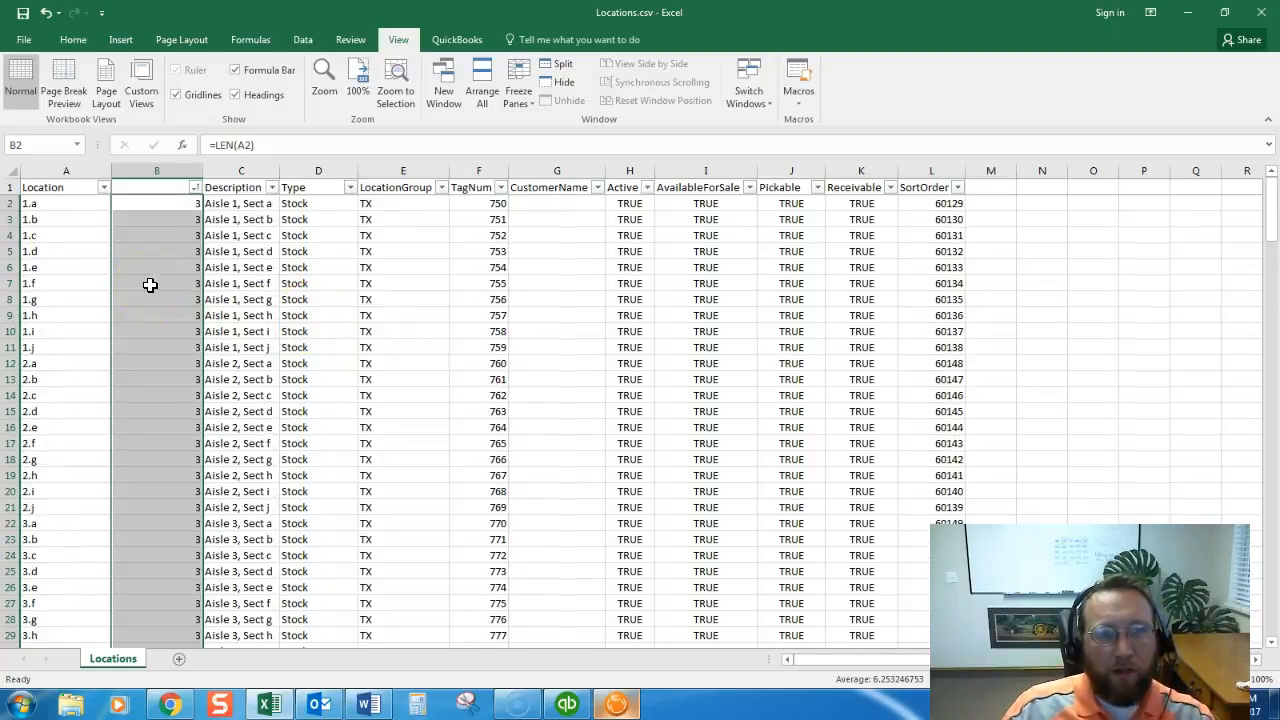
# - Set the Type to Picking for all three-character locations, filling D2 down to D31
pyautogui.click(309, 205)
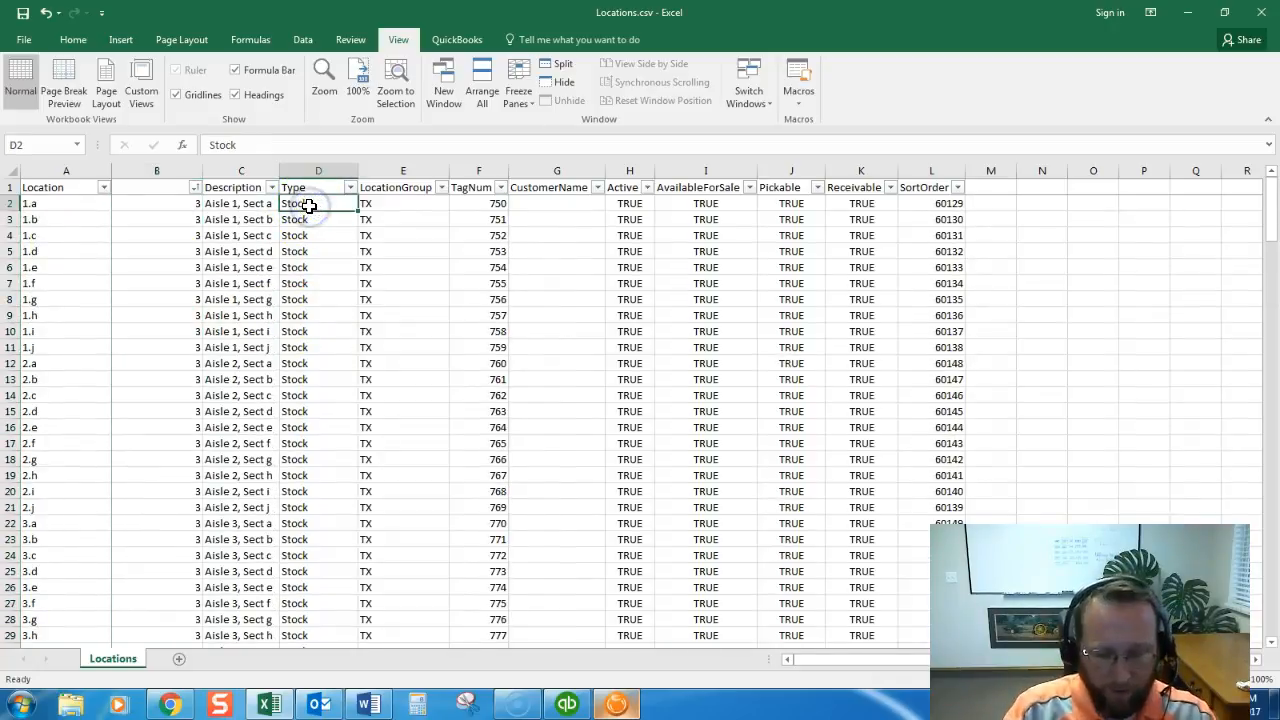
pyautogui.write('Picking')
pyautogui.press('Return')
pyautogui.click(323, 204)
pyautogui.moveTo(358, 212); pyautogui.dragTo(343, 580)
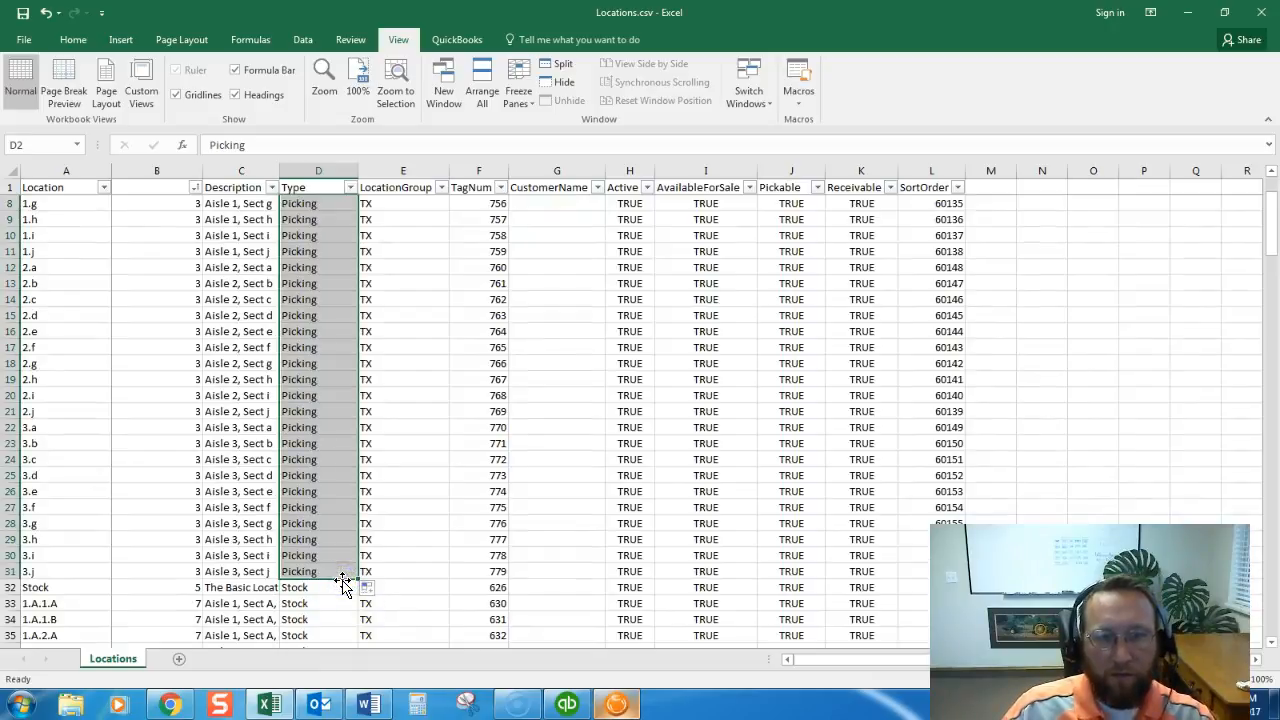
pyautogui.click(440, 552)
pyautogui.scroll(2, 688, 441)
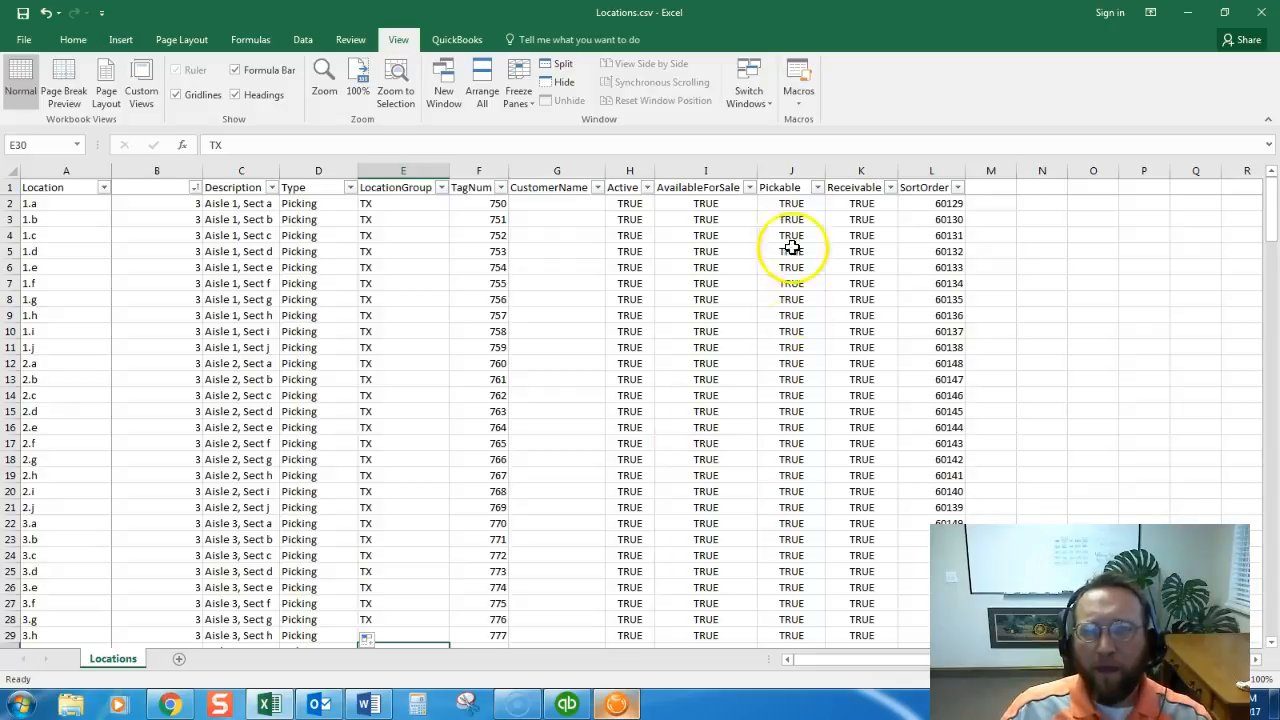
# - Set Pickable to FALSE for the Stock location in J32 and fill it down for all the Stock-type locations beneath
pyautogui.moveTo(791, 203); pyautogui.dragTo(770, 545)
pyautogui.scroll(-8, 643, 480)
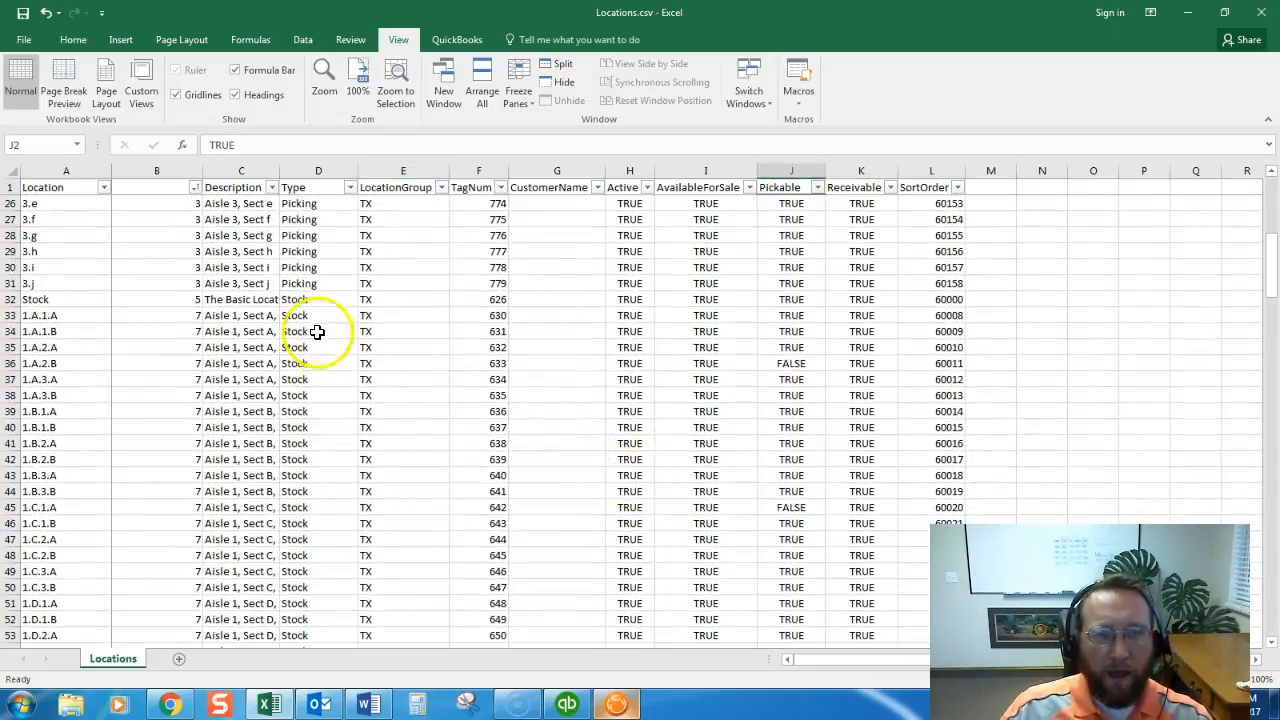
pyautogui.click(303, 316)
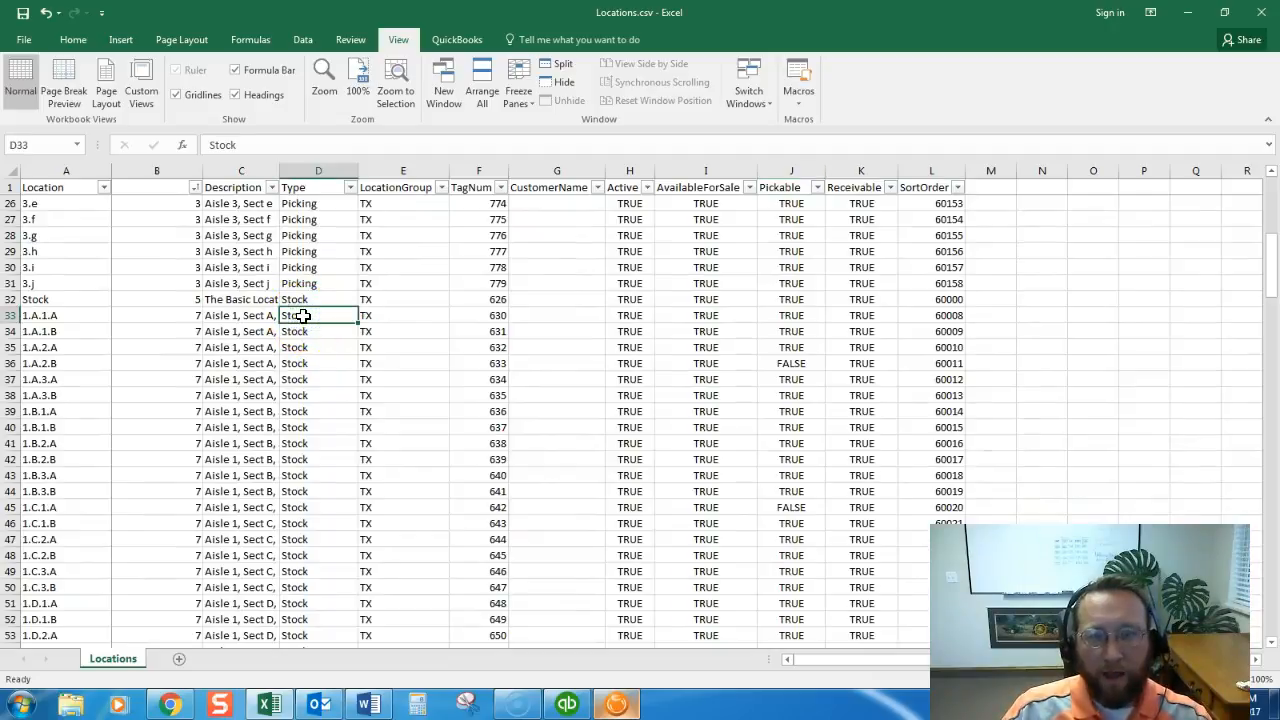
pyautogui.moveTo(303, 316); pyautogui.dragTo(302, 331)
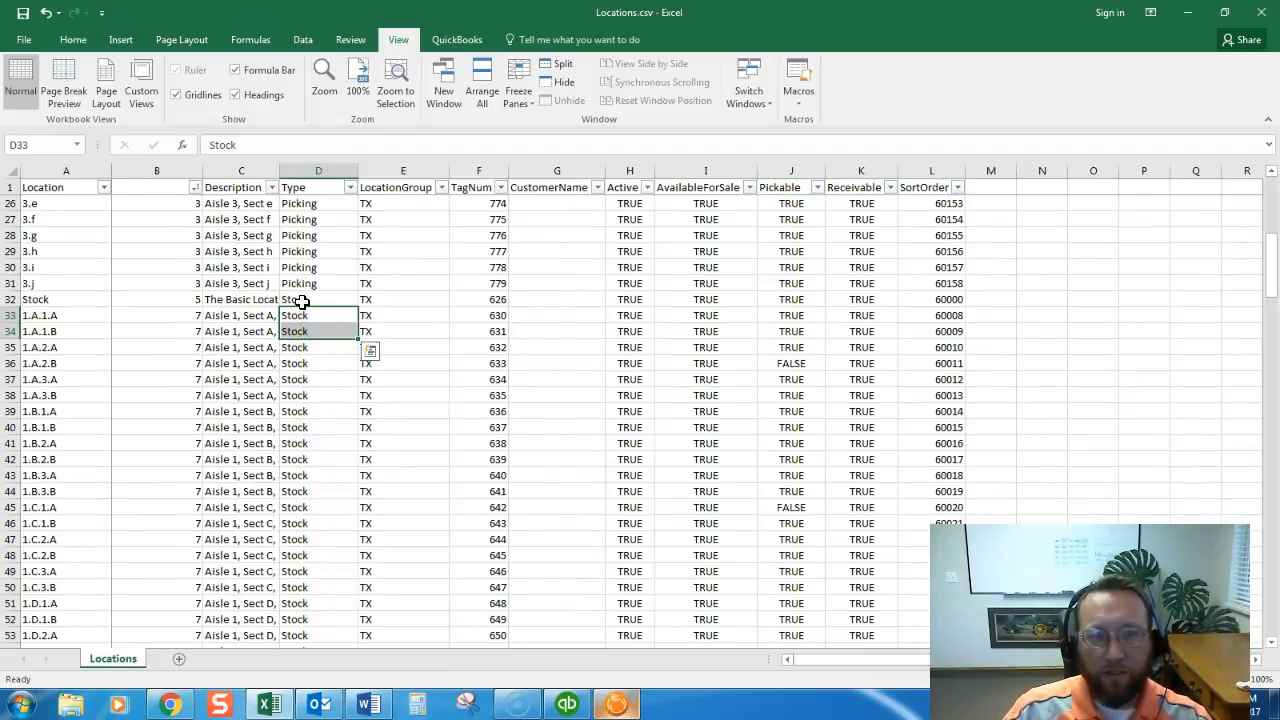
pyautogui.click(11, 299)
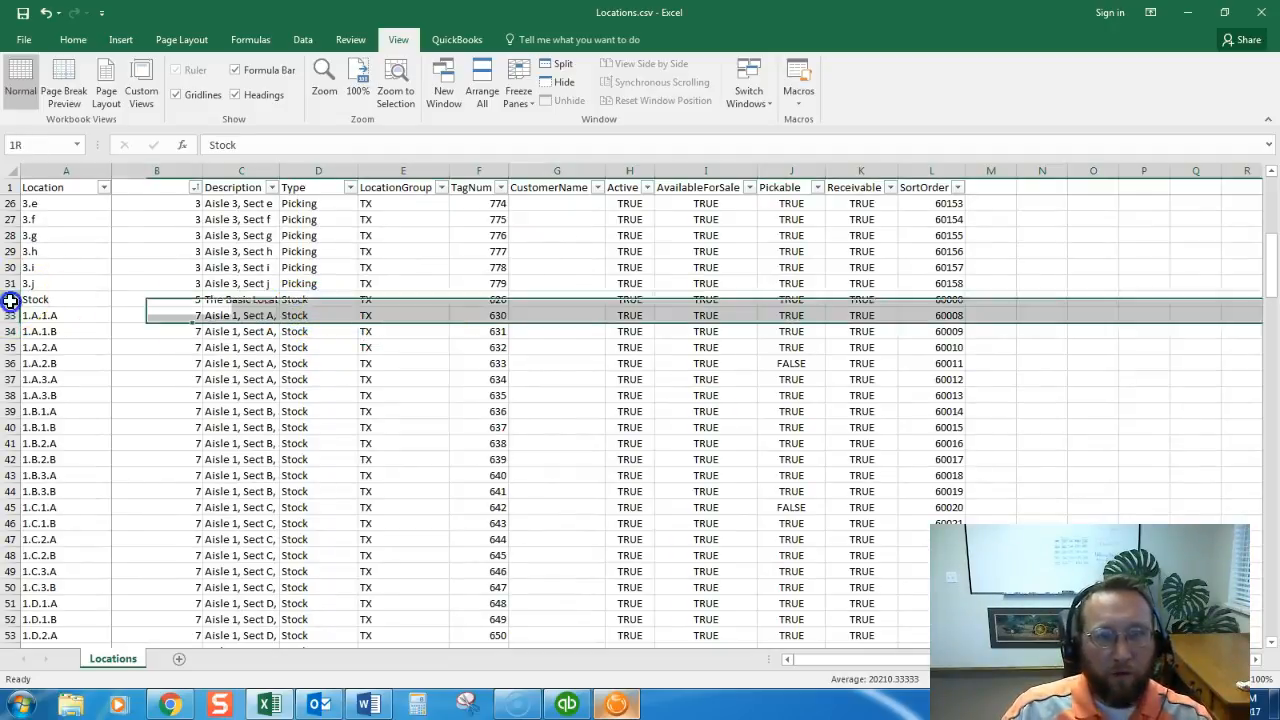
pyautogui.click(791, 301)
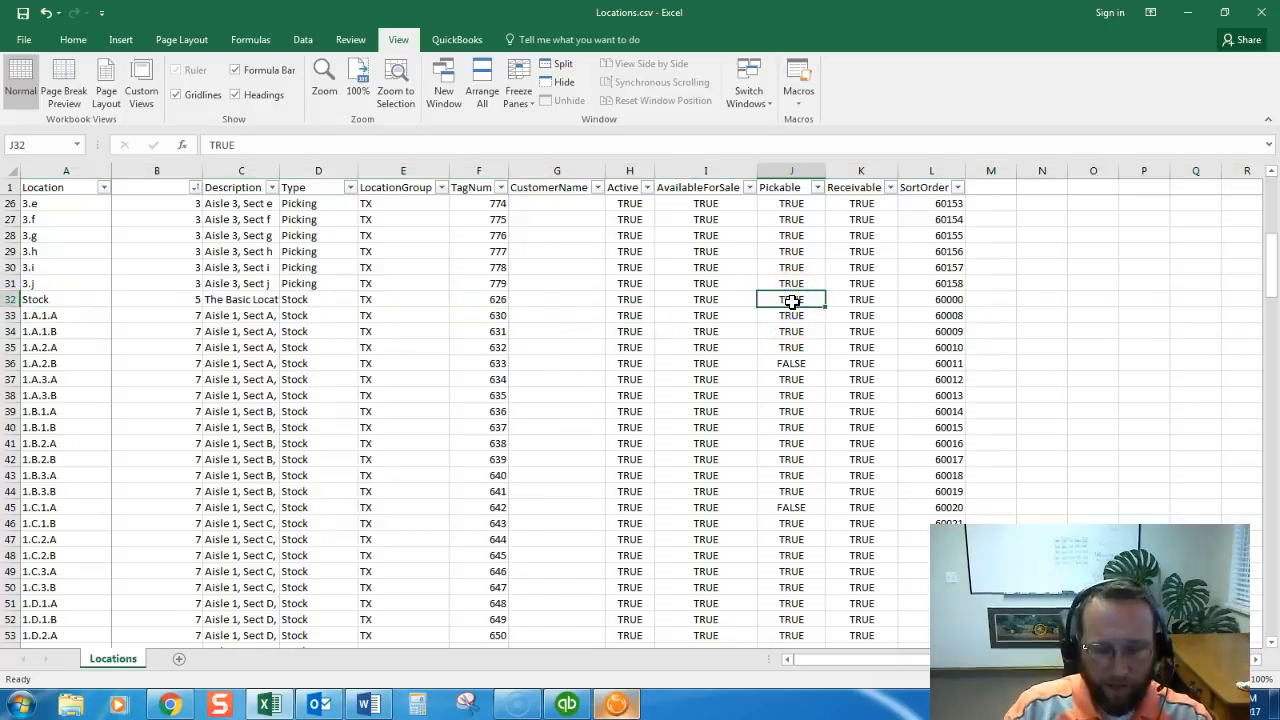
pyautogui.write('False')
pyautogui.hotkey('ctrl', 'Return')
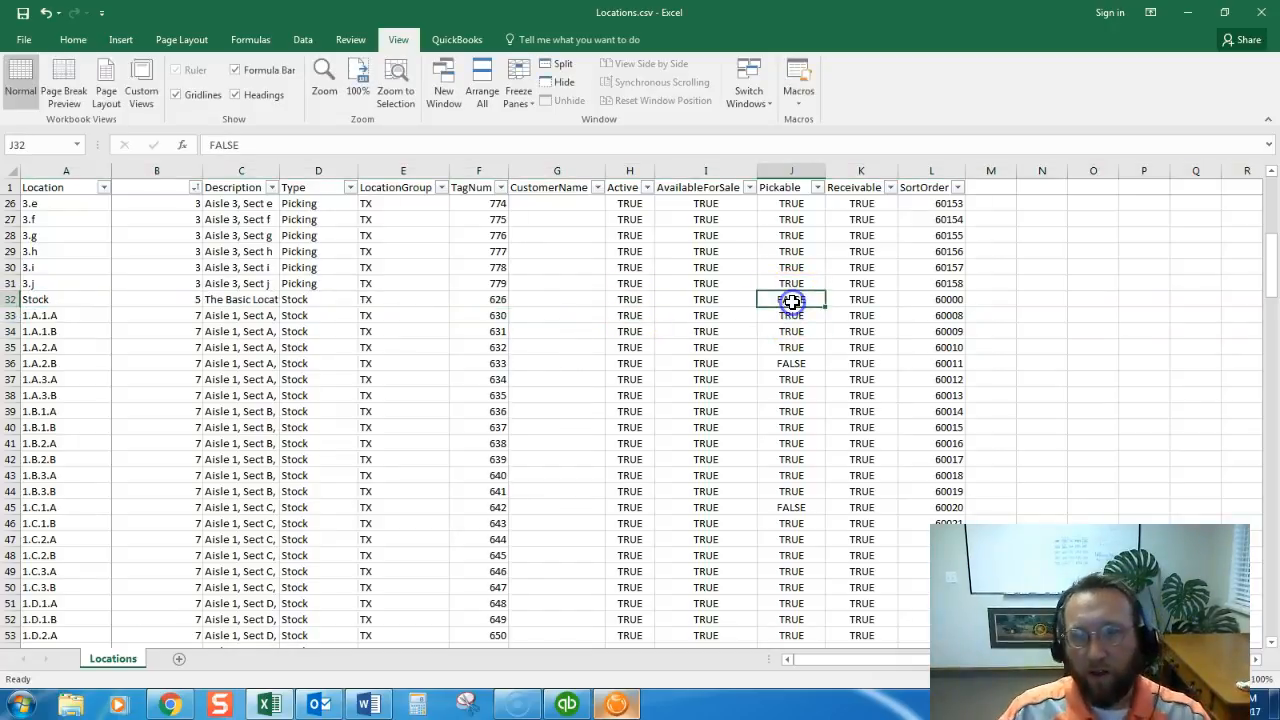
pyautogui.doubleClick(825, 307)
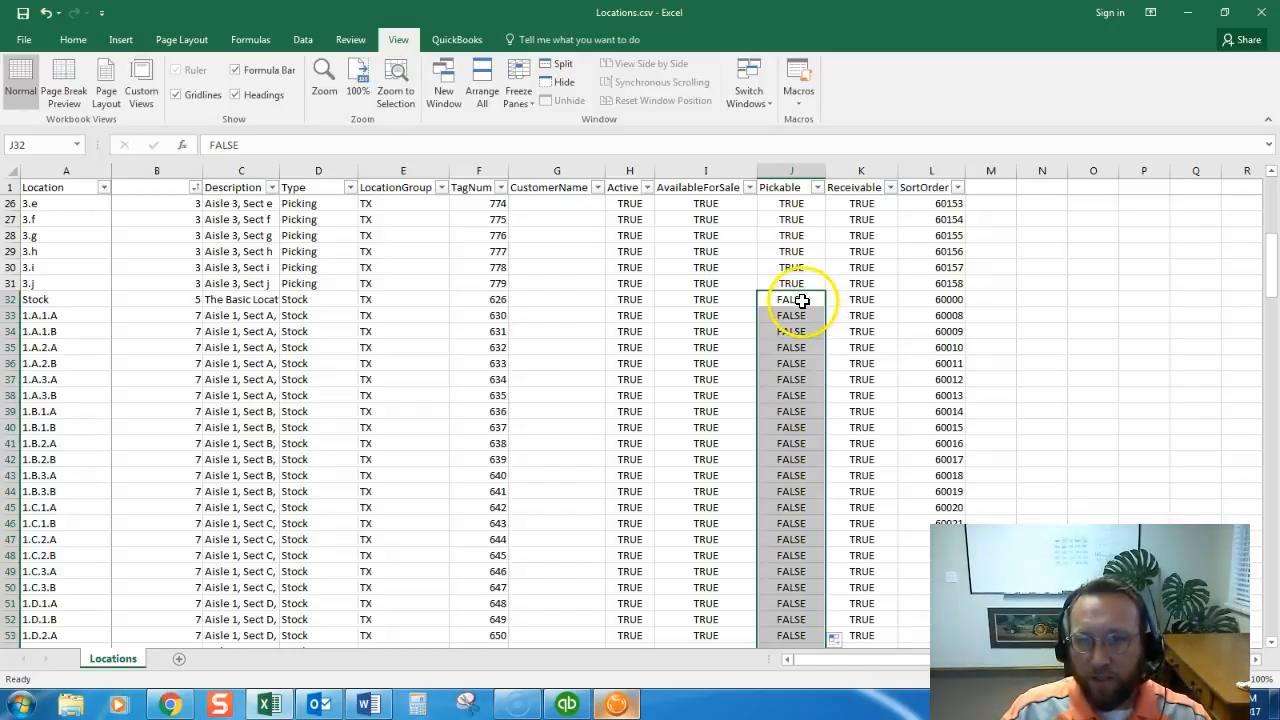
# - Repeat the FALSE fill down the Pickable column from J32 and save Locations.csv, keeping the CSV format
pyautogui.click(802, 300)
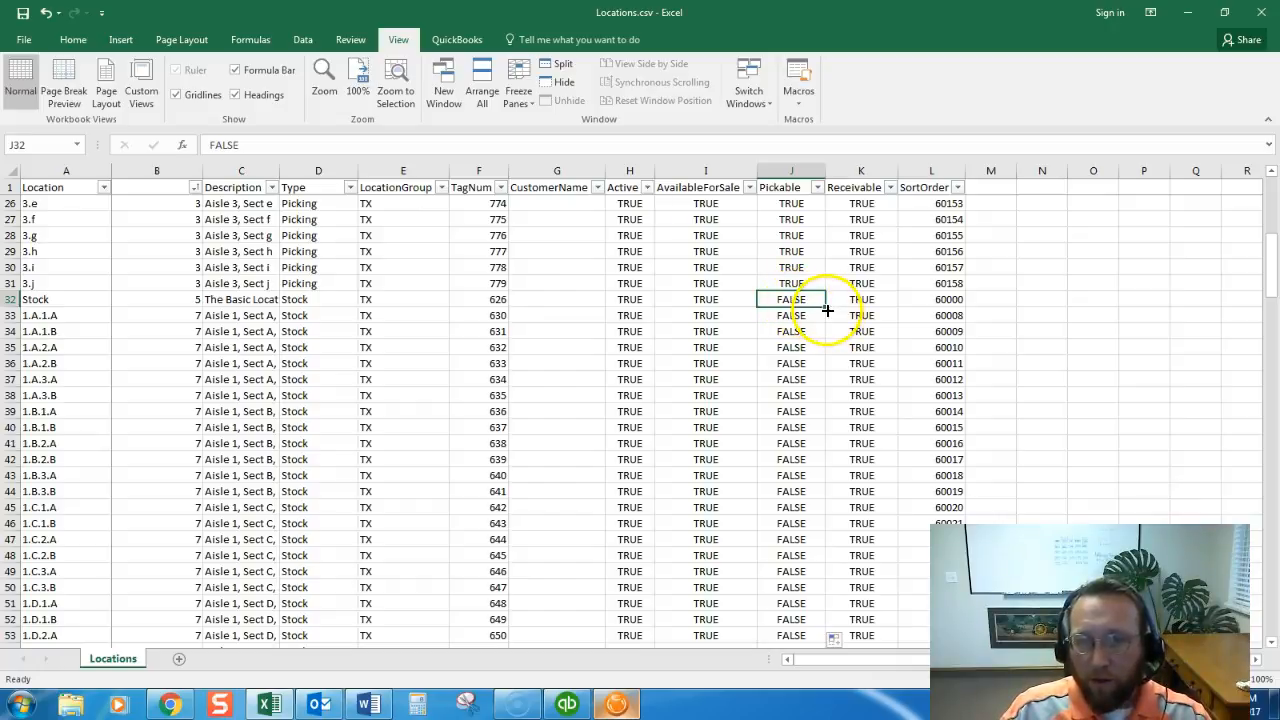
pyautogui.doubleClick(824, 307)
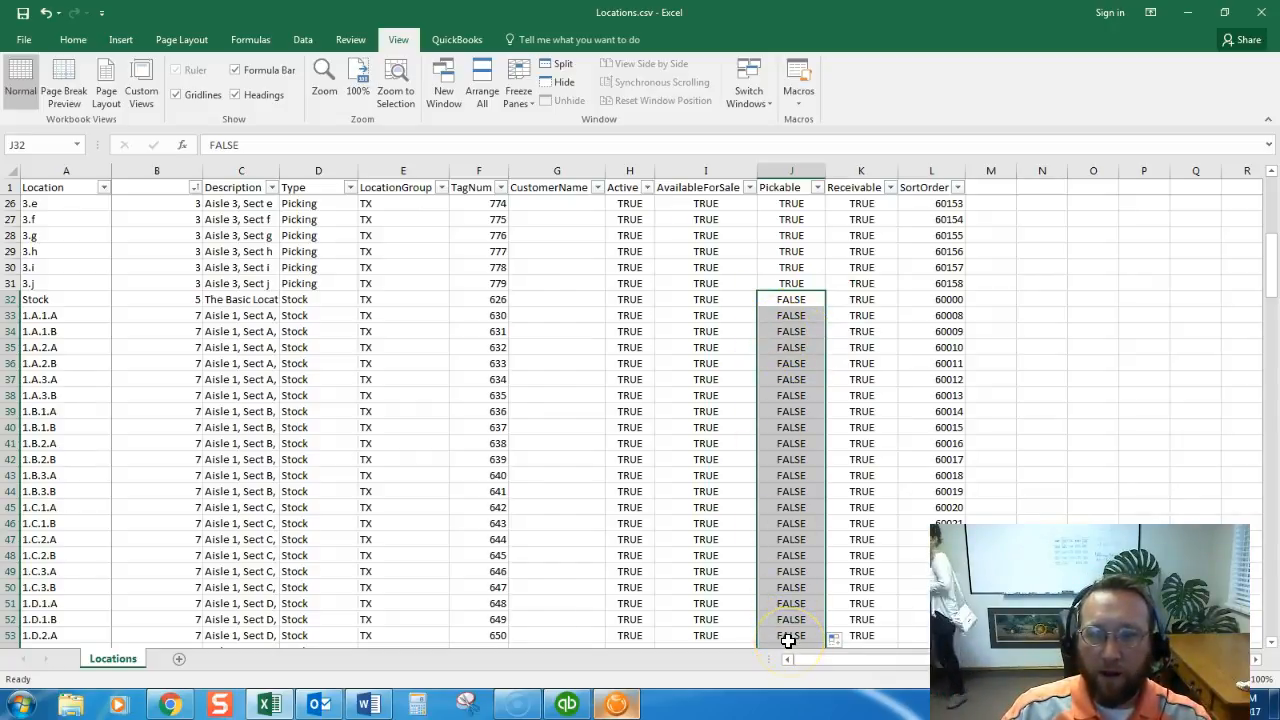
pyautogui.click(22, 13)
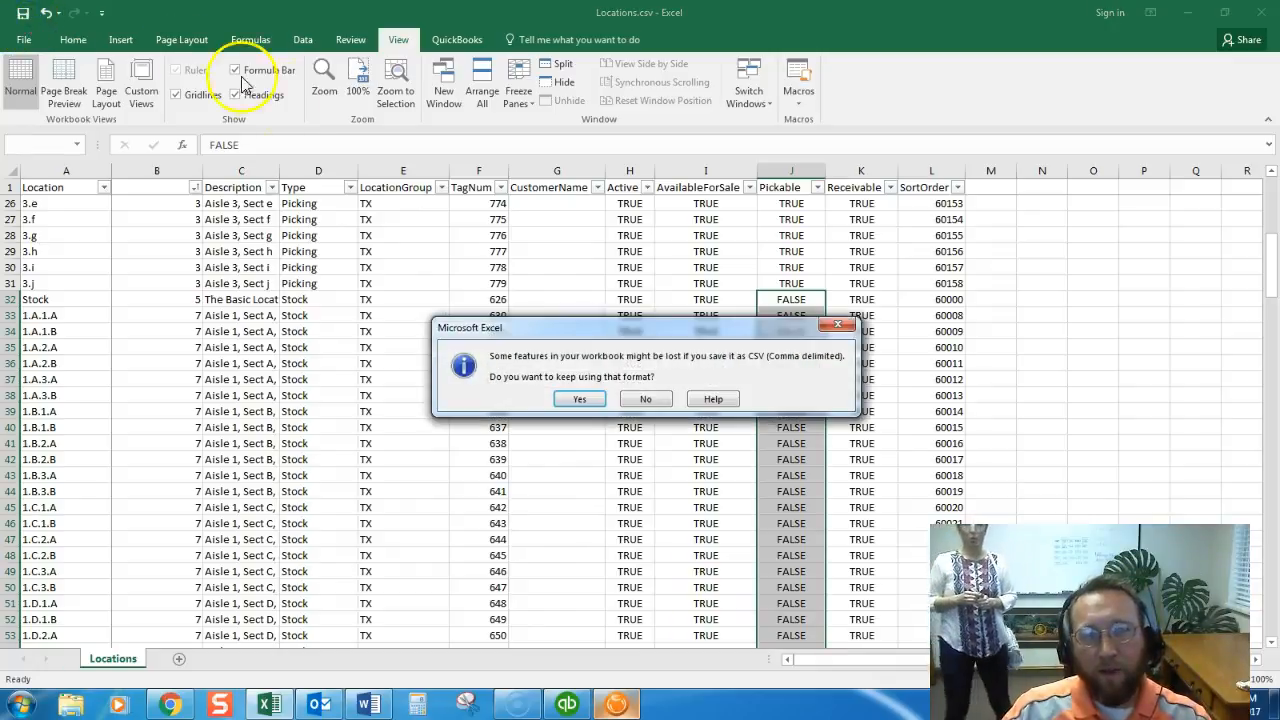
pyautogui.click(579, 398)
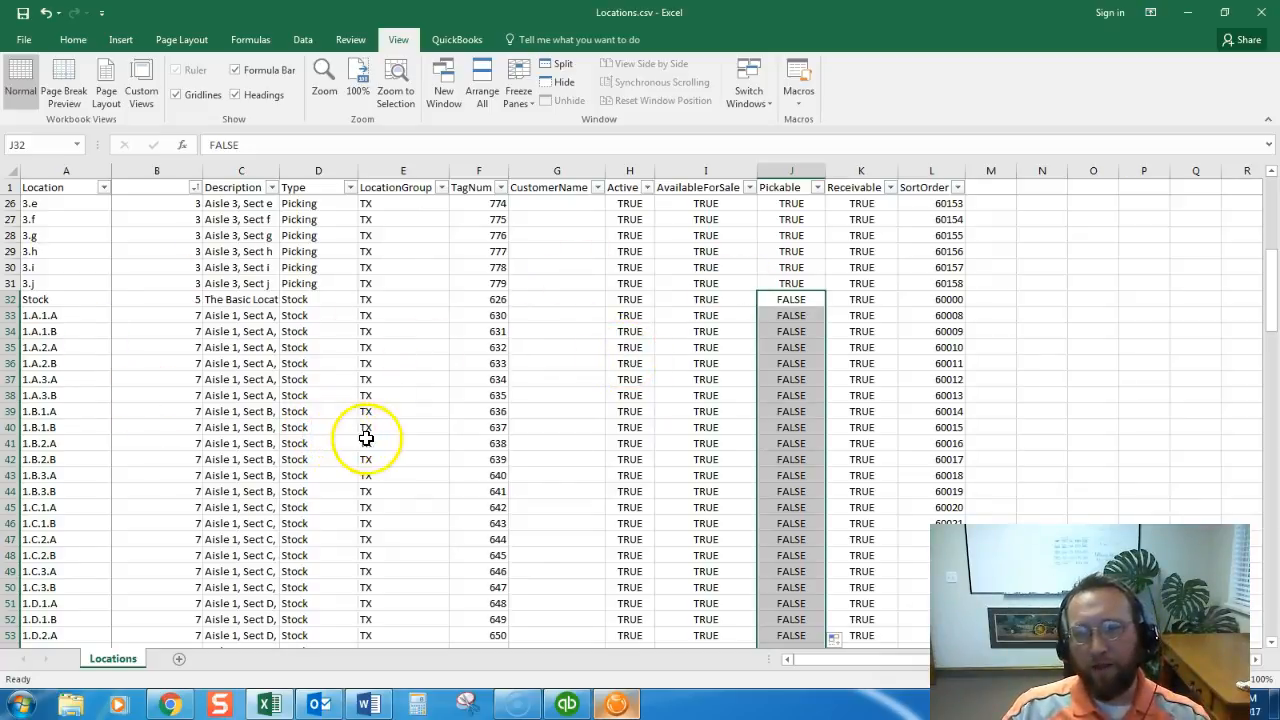
# - Switch to Fishbowl and start a data import of the Locations type
pyautogui.click(617, 706)
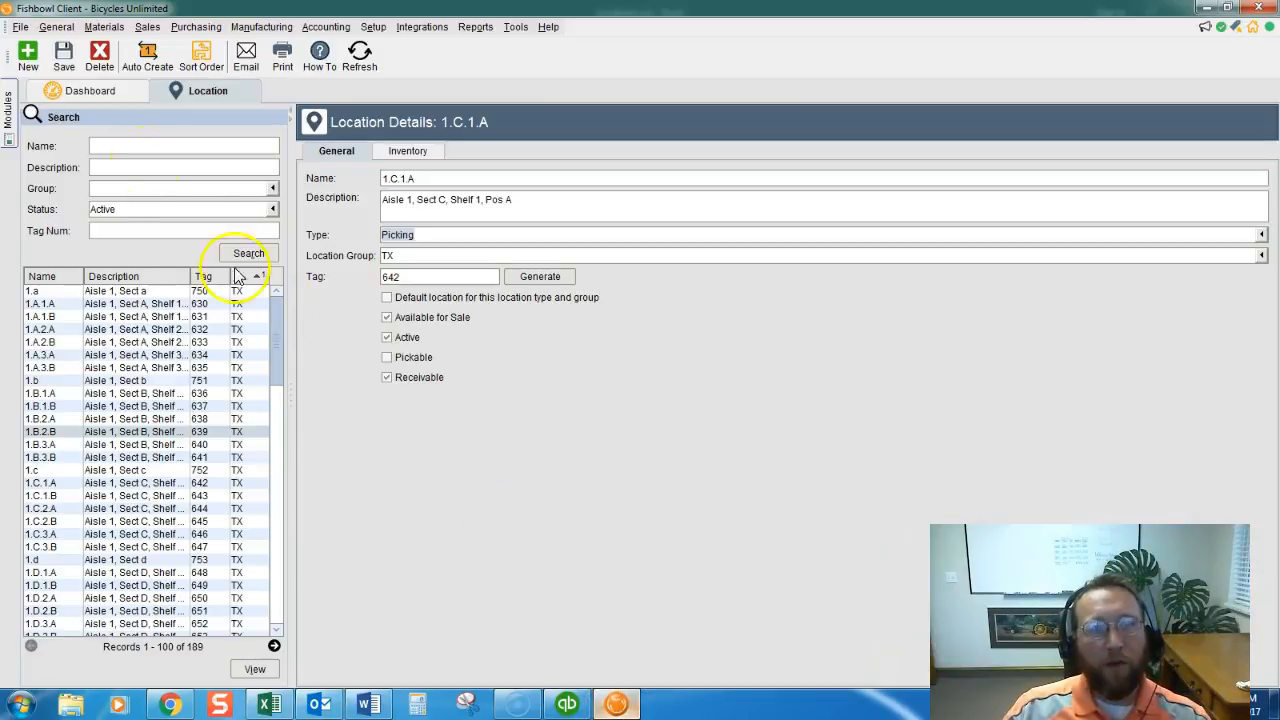
pyautogui.click(20, 27)
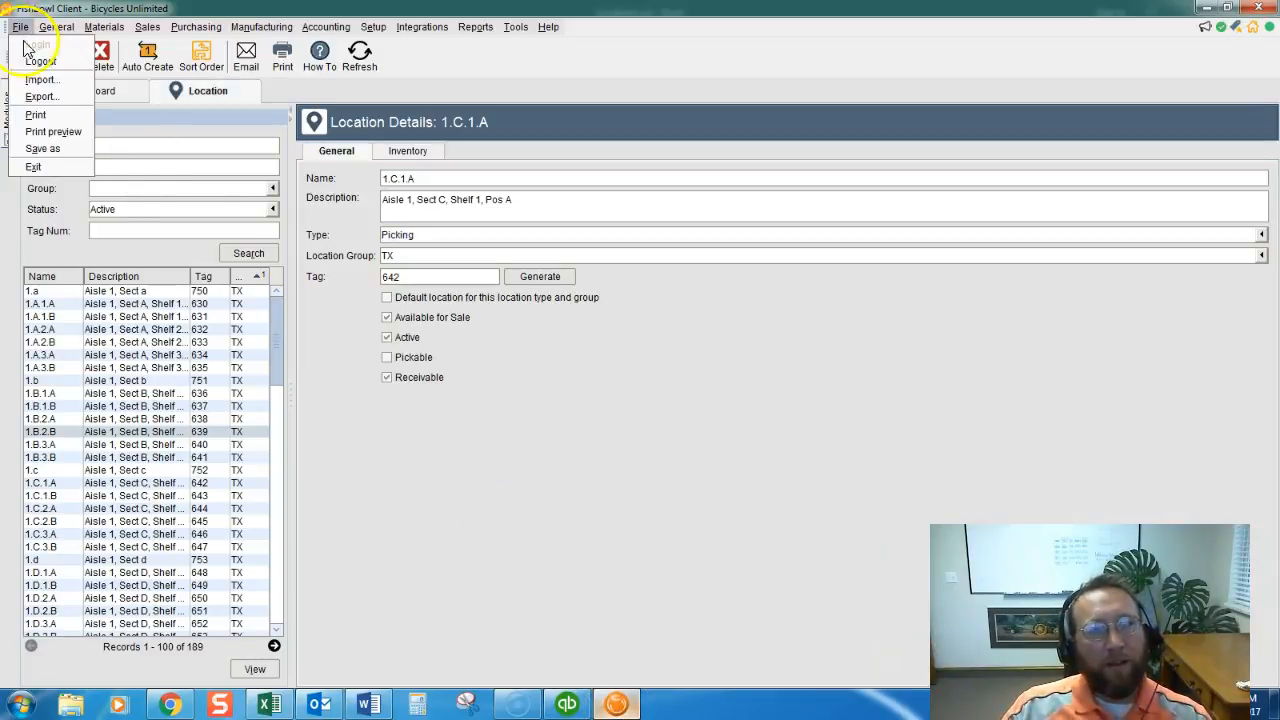
pyautogui.click(40, 80)
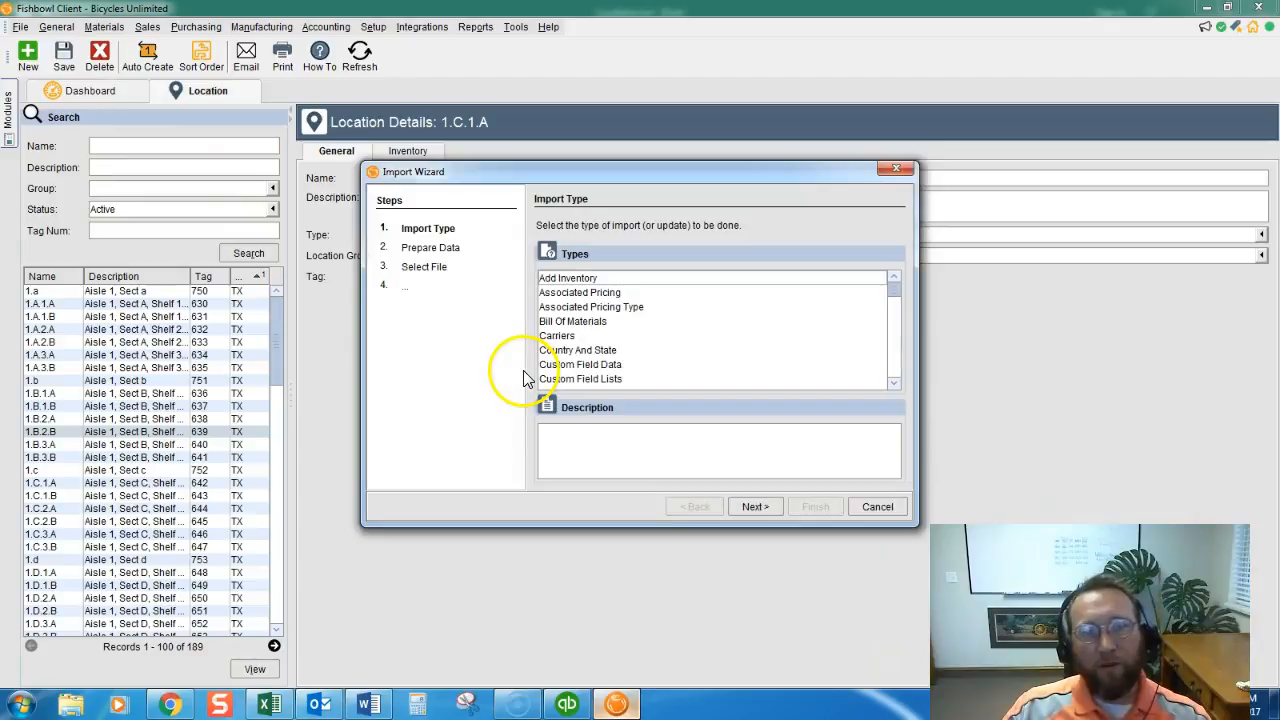
pyautogui.click(625, 352)
pyautogui.write('loc')
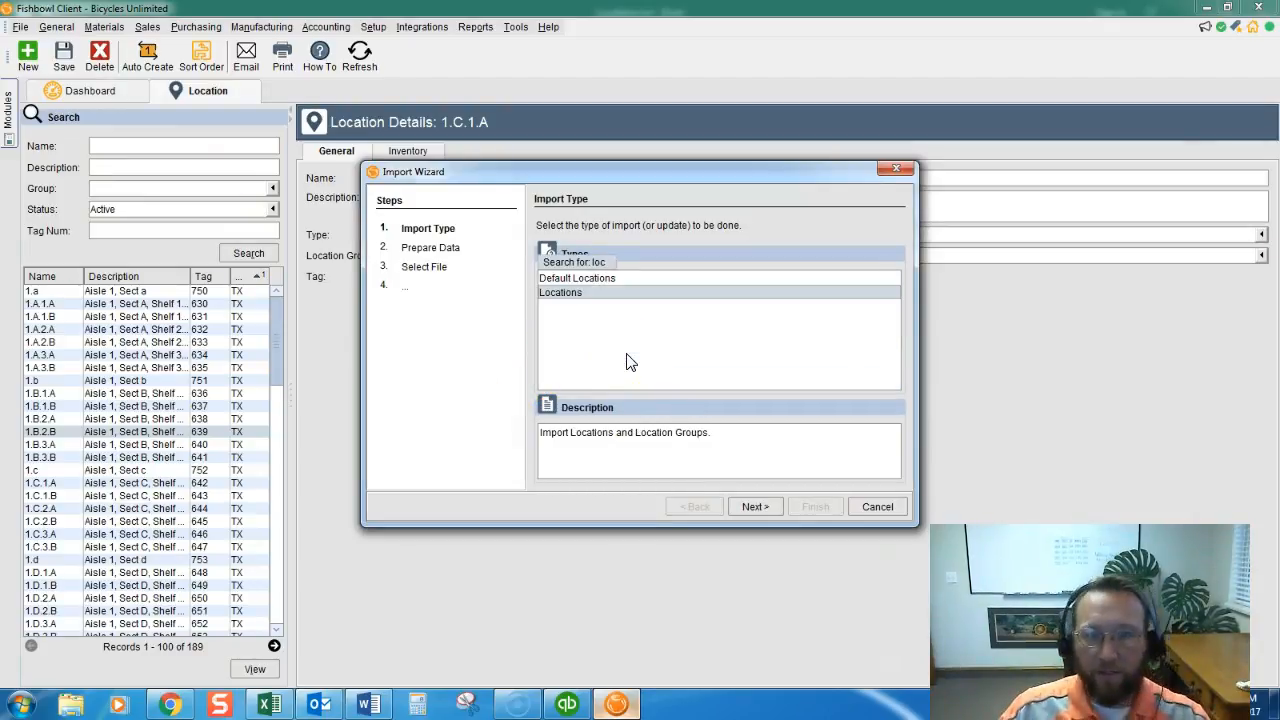
pyautogui.click(768, 507)
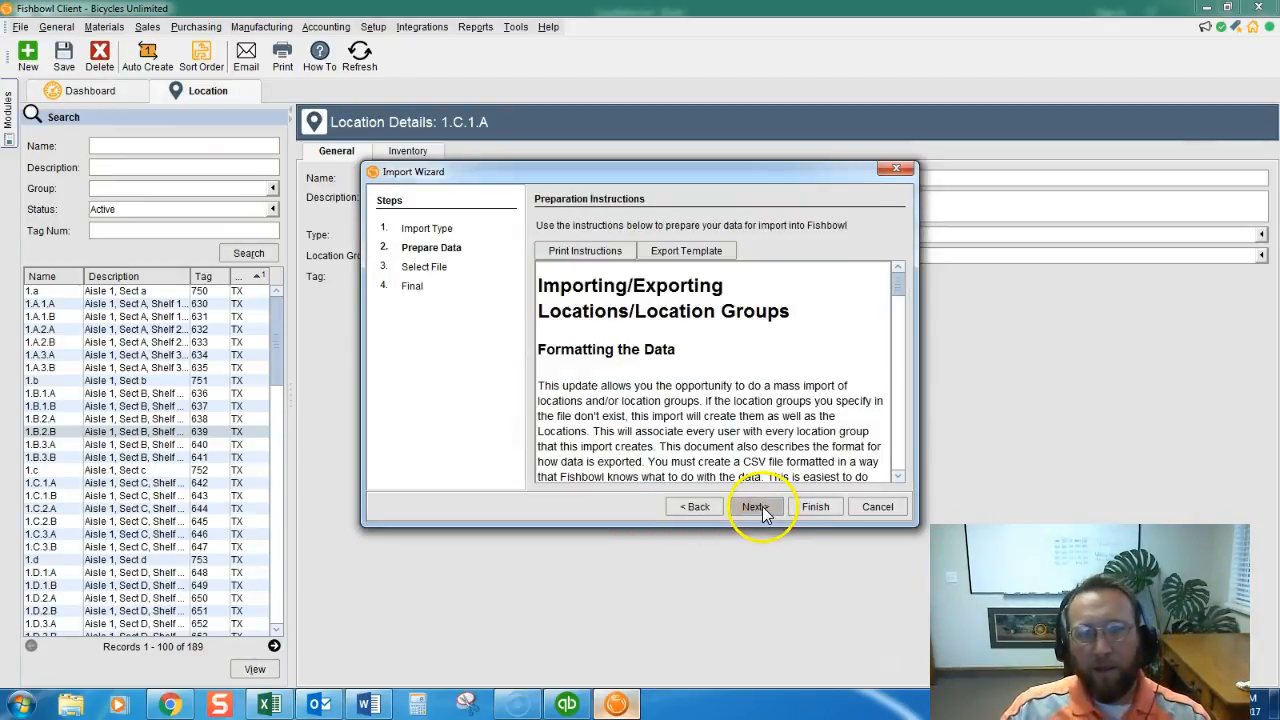
# - Choose Locations.csv from the Desktop as the file to import
pyautogui.click(766, 507)
pyautogui.click(815, 256)
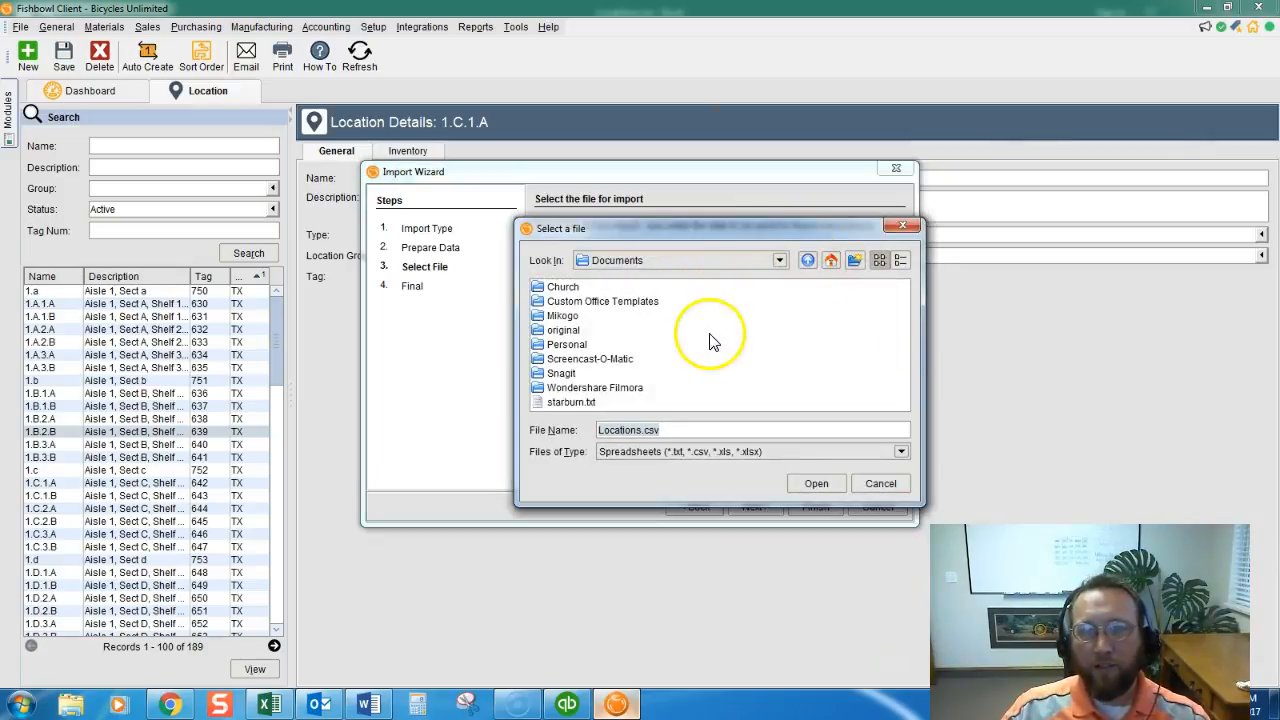
pyautogui.click(778, 262)
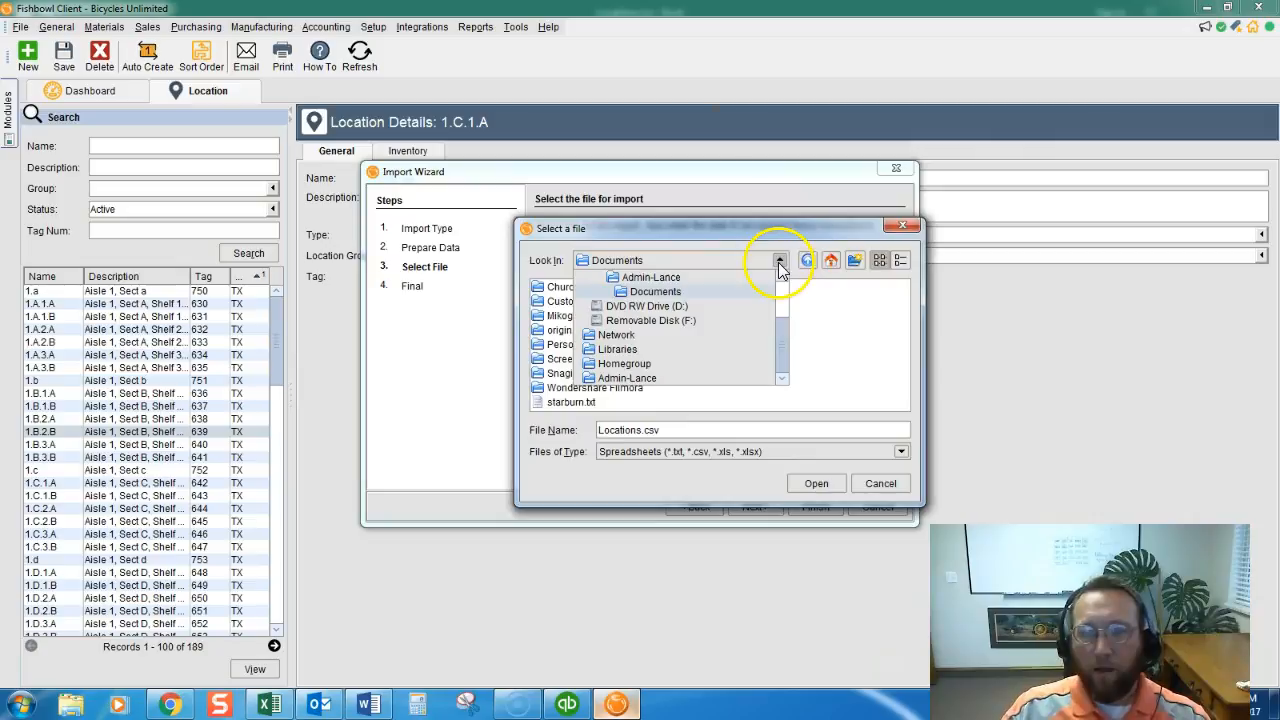
pyautogui.moveTo(786, 337); pyautogui.dragTo(786, 277)
pyautogui.click(648, 292)
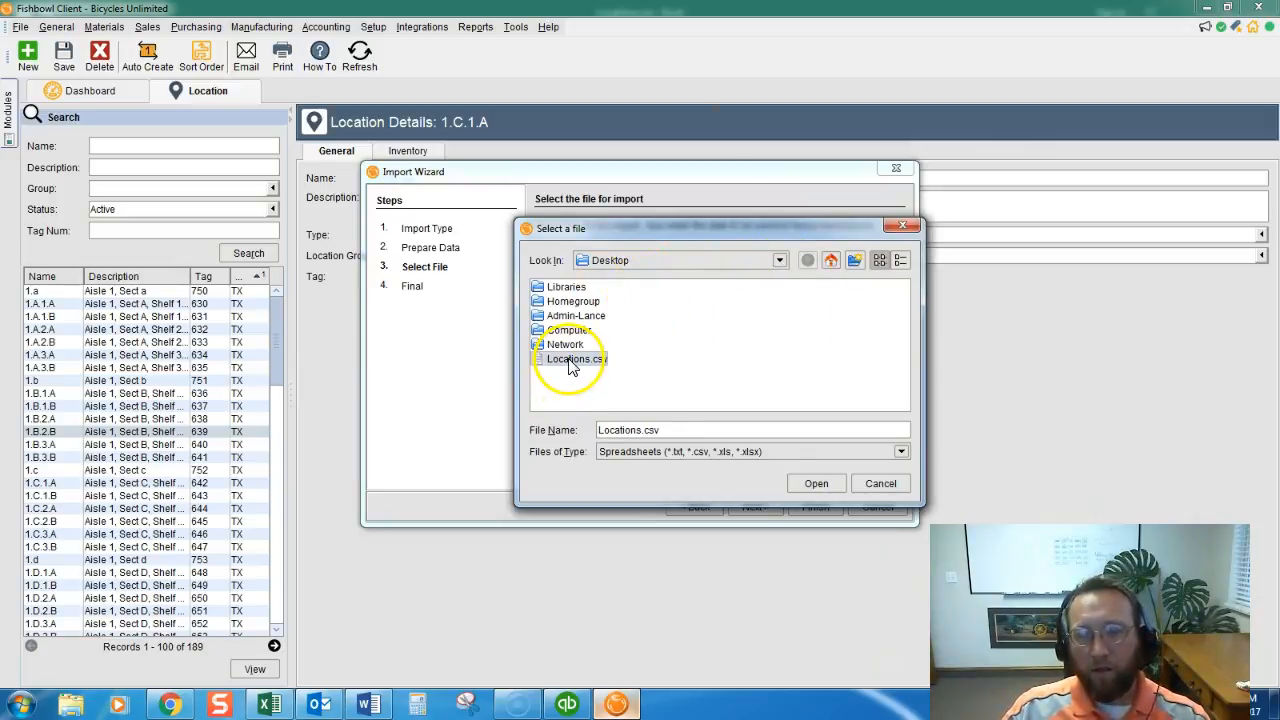
pyautogui.click(838, 488)
pyautogui.click(817, 484)
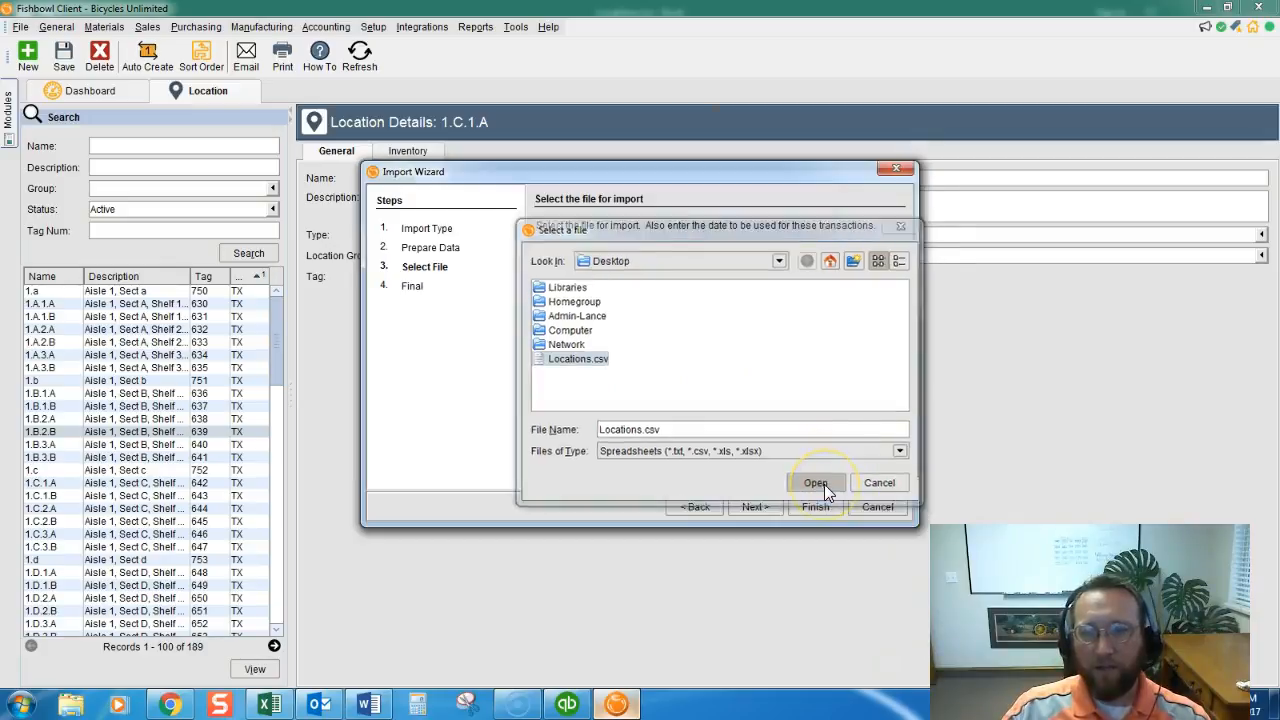
# - Run the Locations import to completion and dismiss the closing message
pyautogui.click(757, 506)
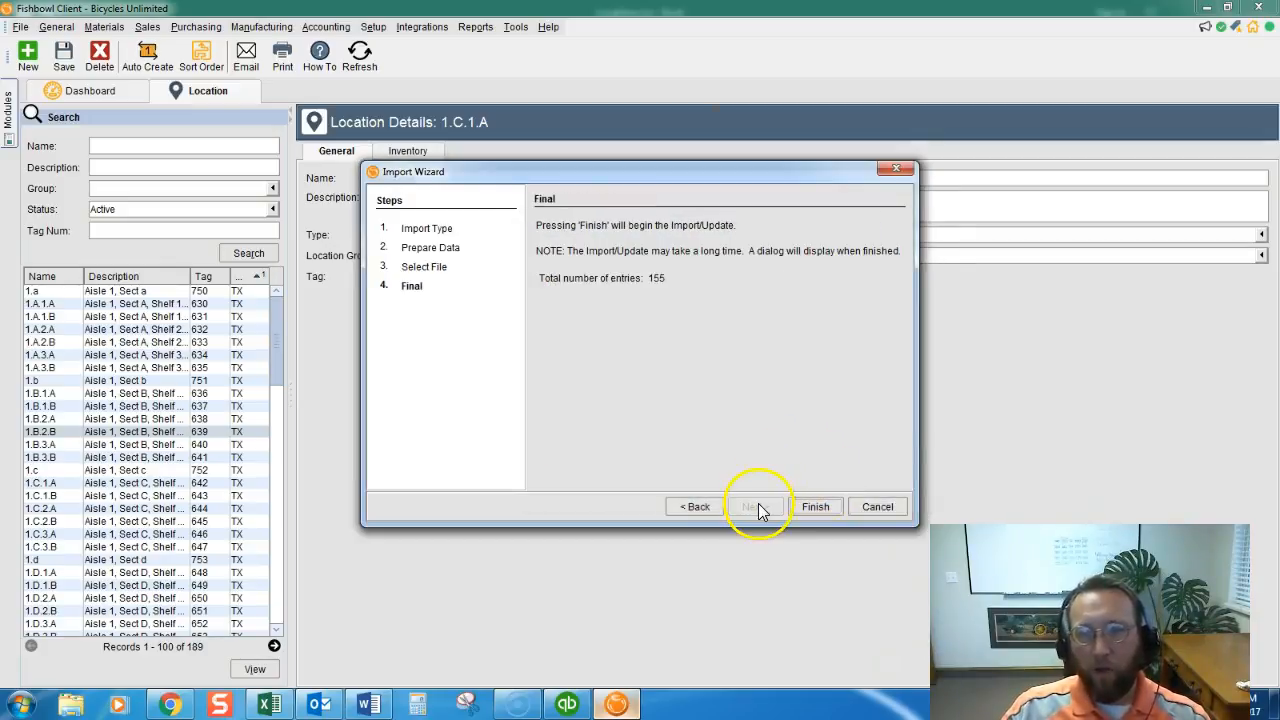
pyautogui.click(810, 508)
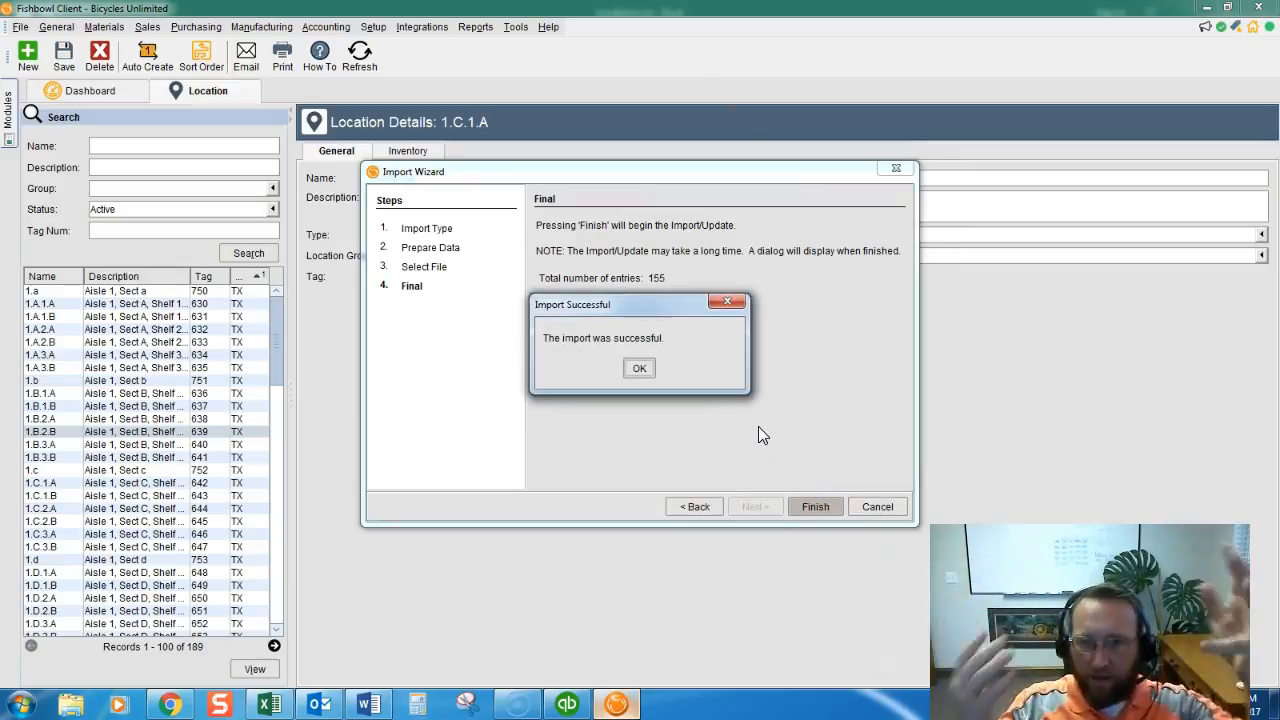
pyautogui.click(638, 368)
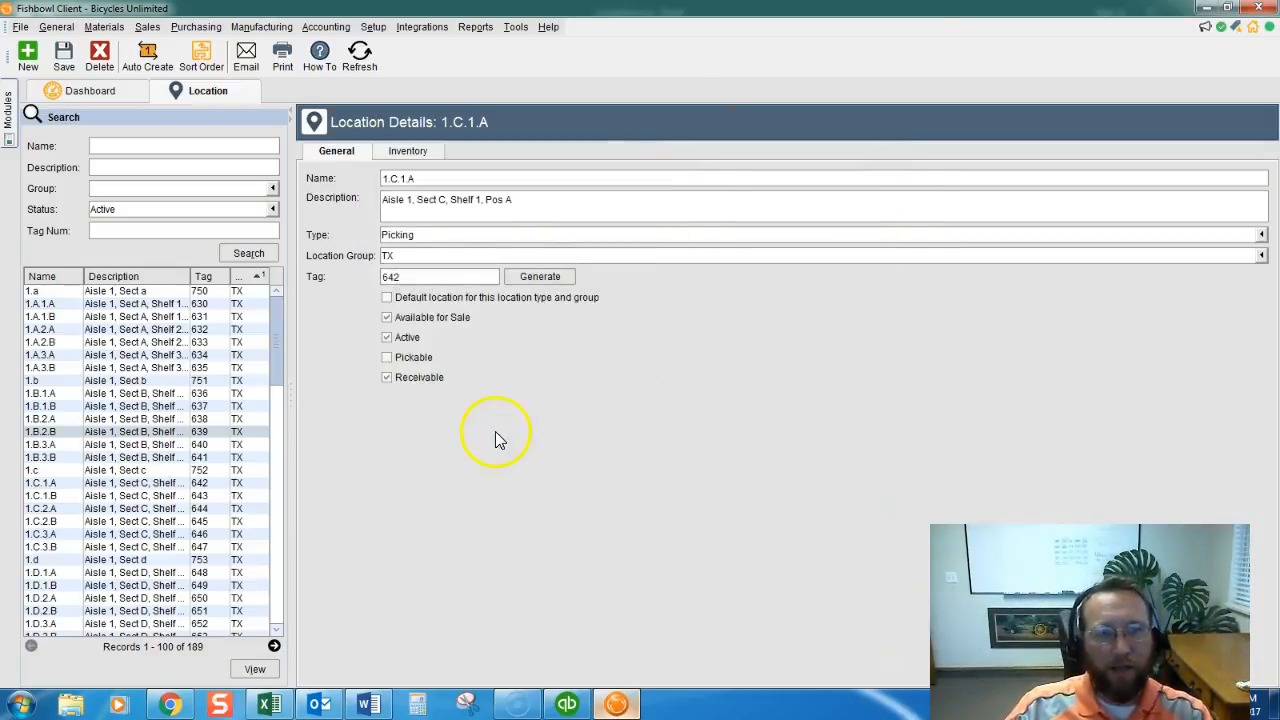
# - Discard the unsaved changes to location 1.C.1.A and check the type and Pickable settings of locations 1.B.2.A, 1.B.3.B and 1.C.2.B
pyautogui.click(120, 419)
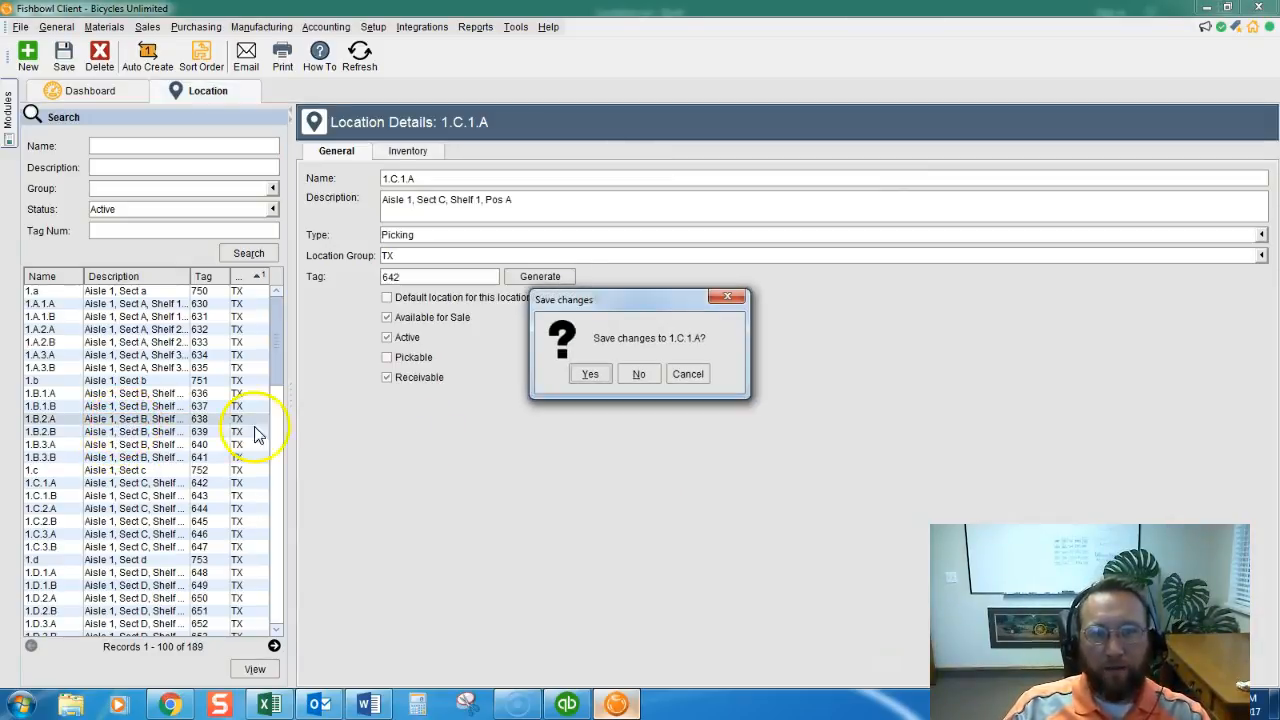
pyautogui.click(638, 374)
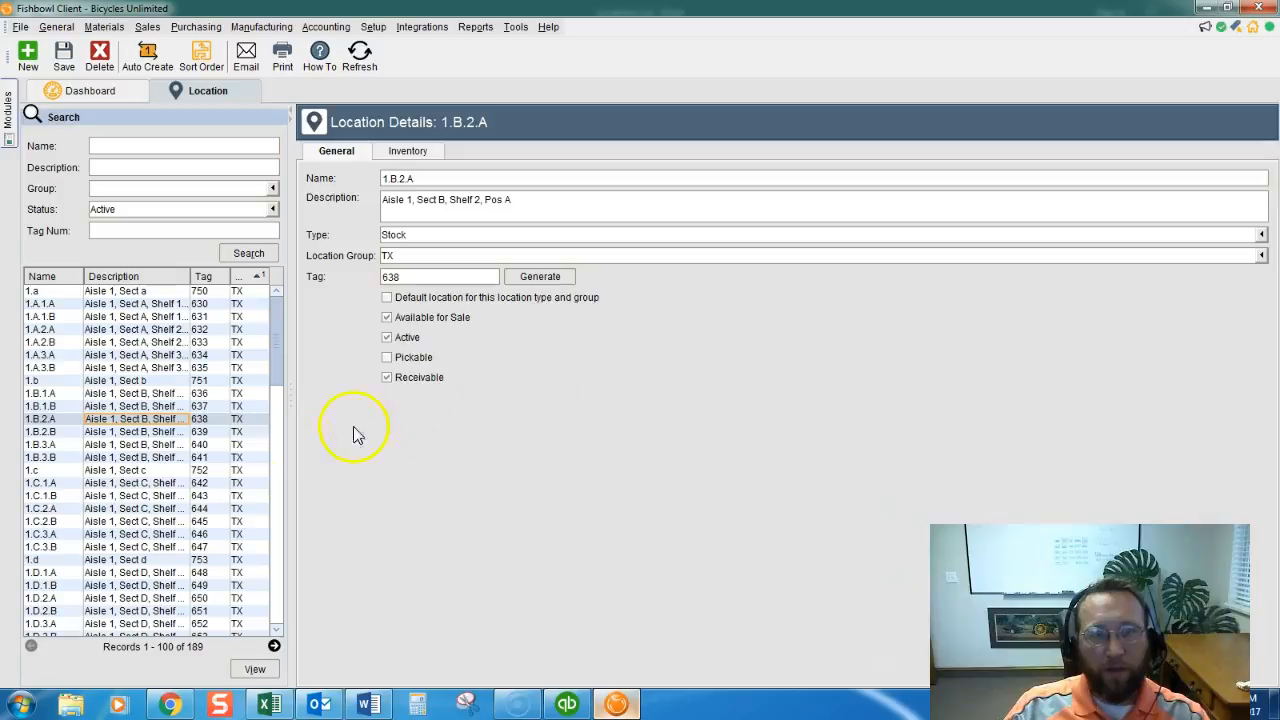
pyautogui.click(125, 458)
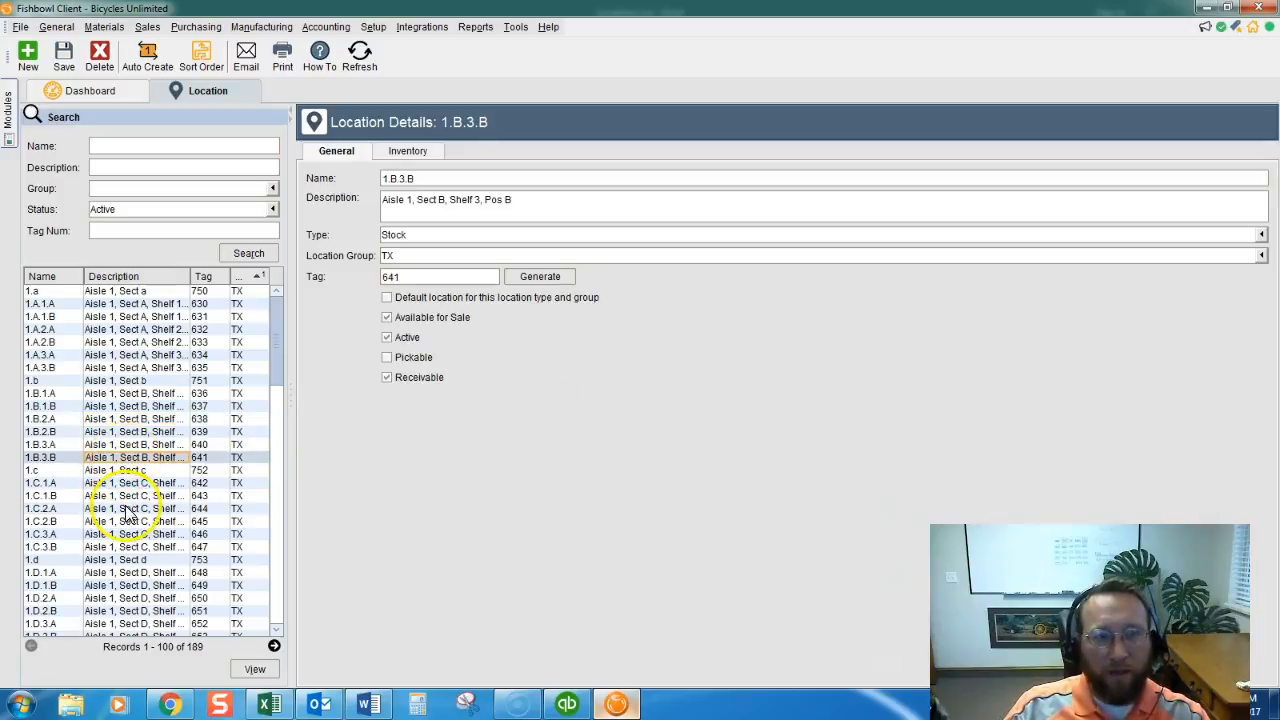
pyautogui.click(126, 508)
pyautogui.click(126, 523)
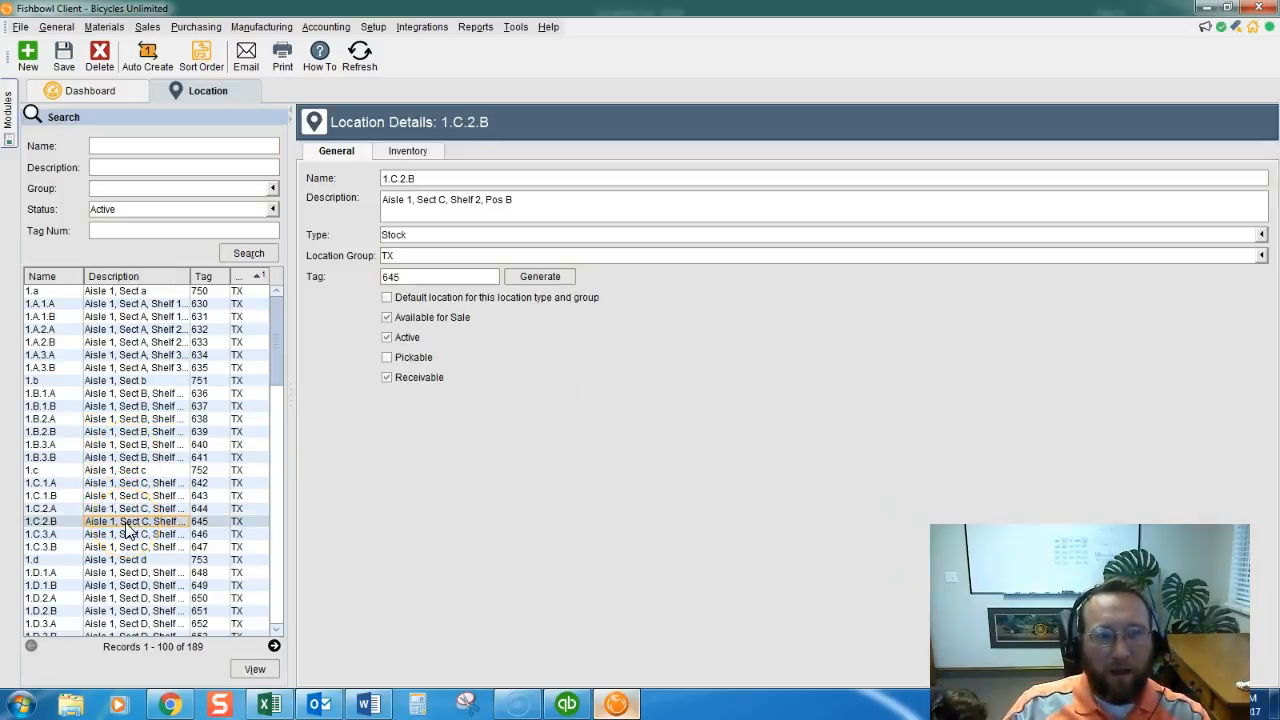
# - Widen the location search pane to fit full descriptions and view the list's column options without changing them
pyautogui.moveTo(288, 340); pyautogui.dragTo(444, 372)
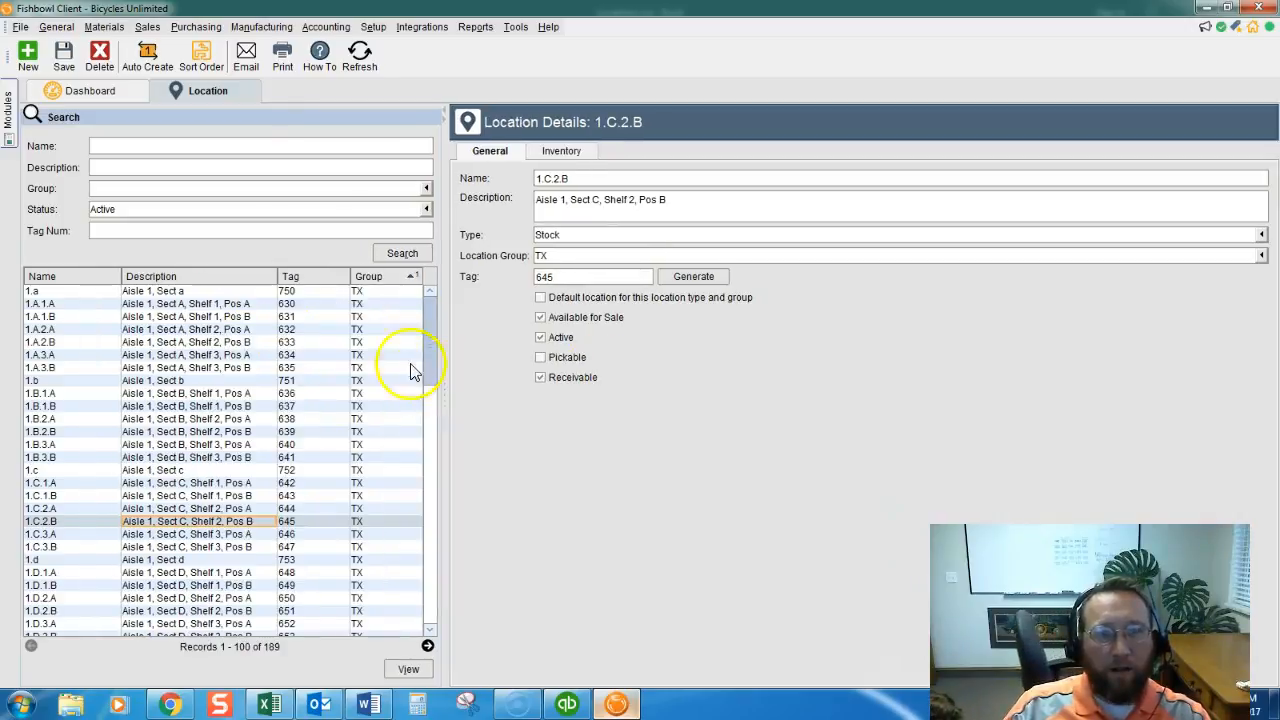
pyautogui.rightClick(323, 283)
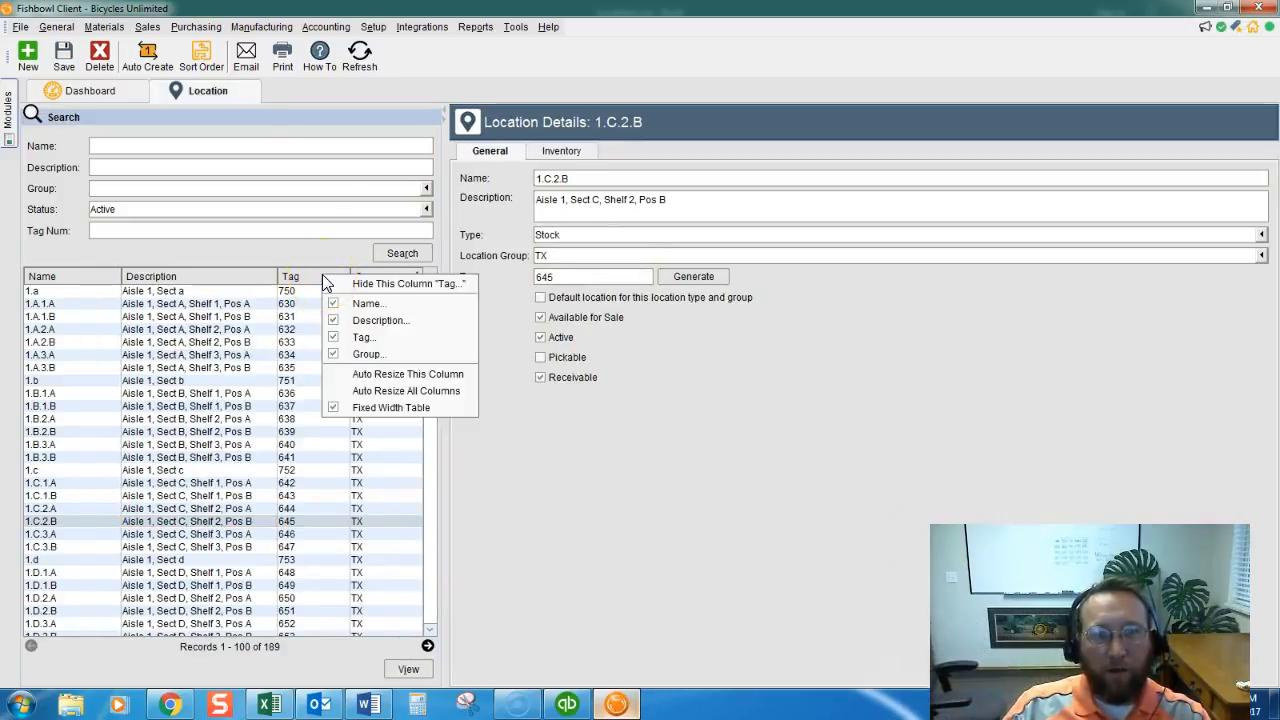
pyautogui.click(536, 520)
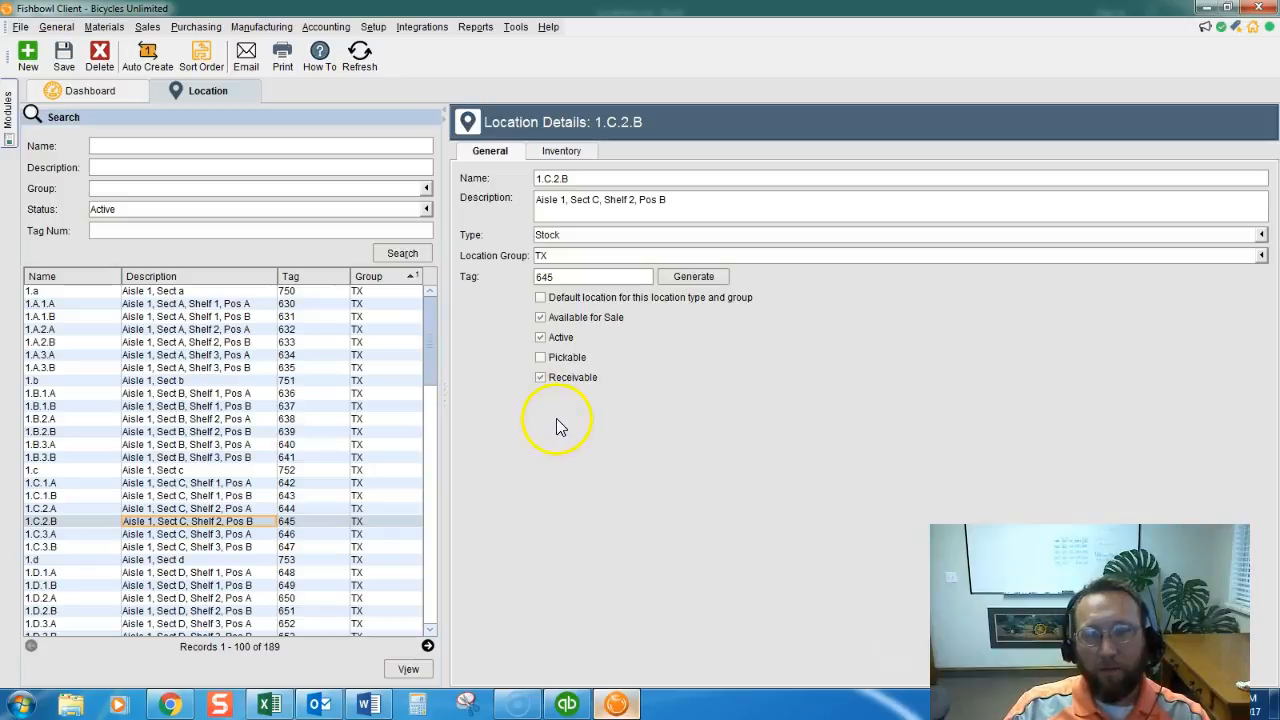
pyautogui.click(66, 70)
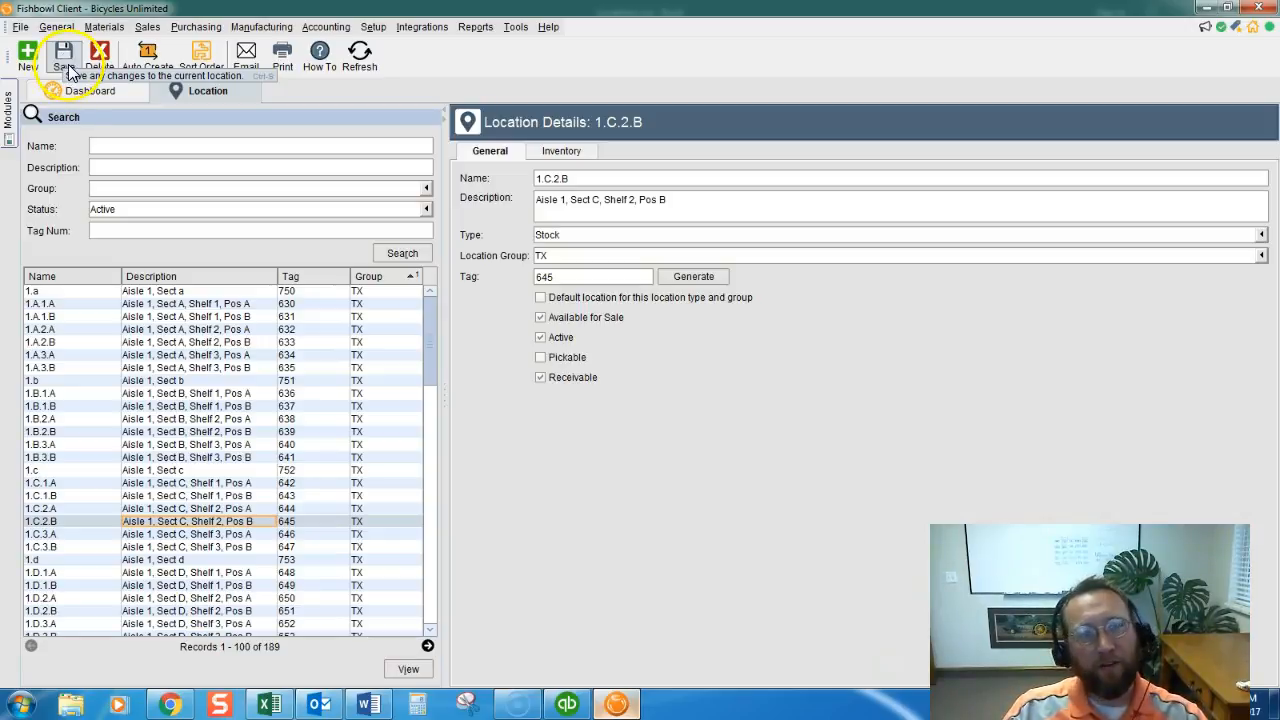